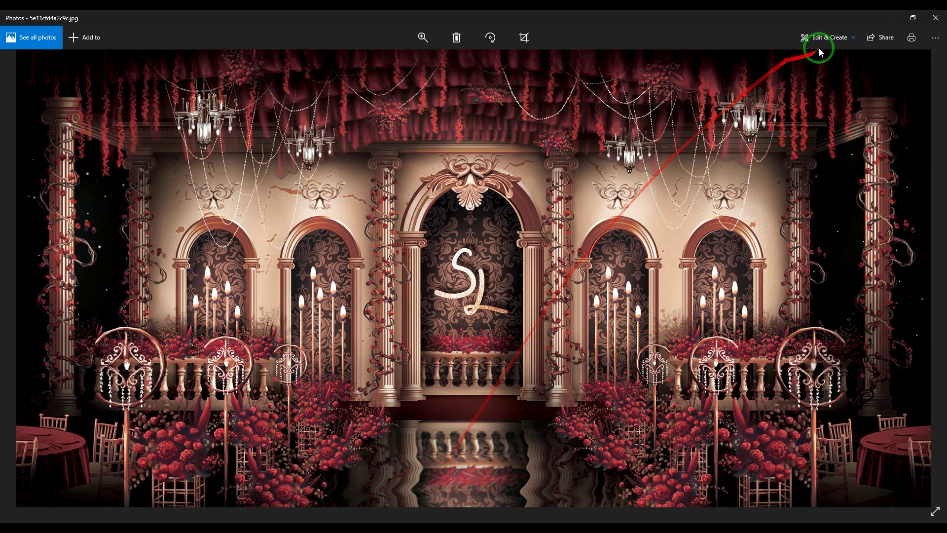
Open the 5e11cfd4a2d30 PSD file from the 5e11cfc28f13b folder in Photoshop and clear the layer selection
mouse_move(85, 518)
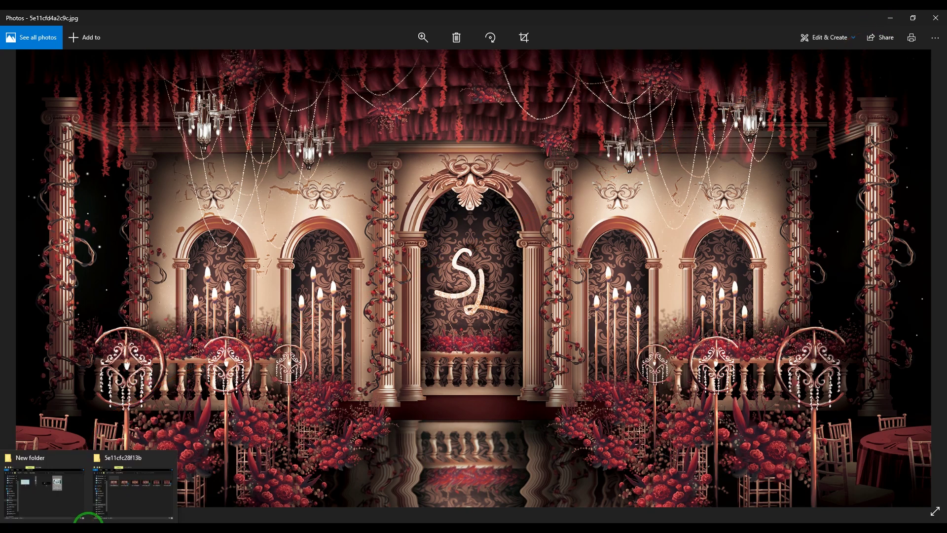
click(137, 498)
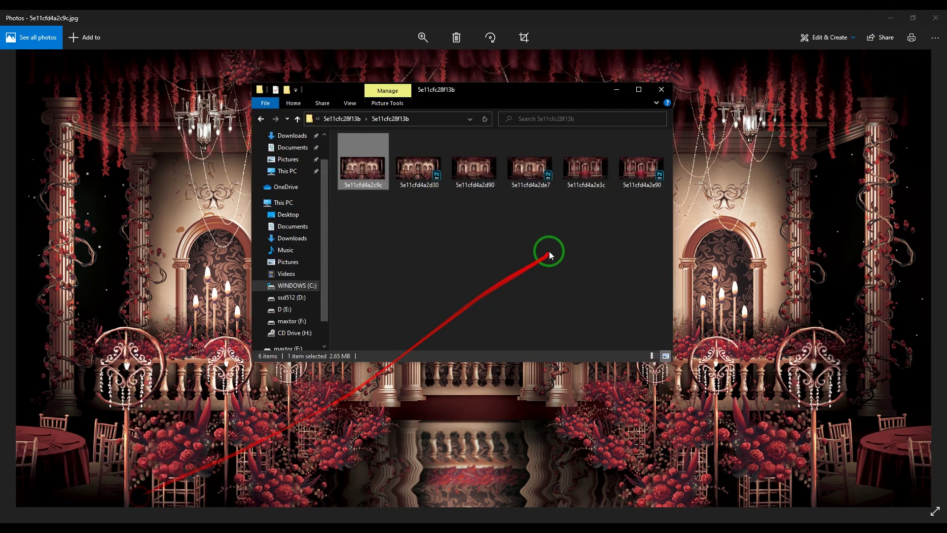
click(419, 170)
click(617, 90)
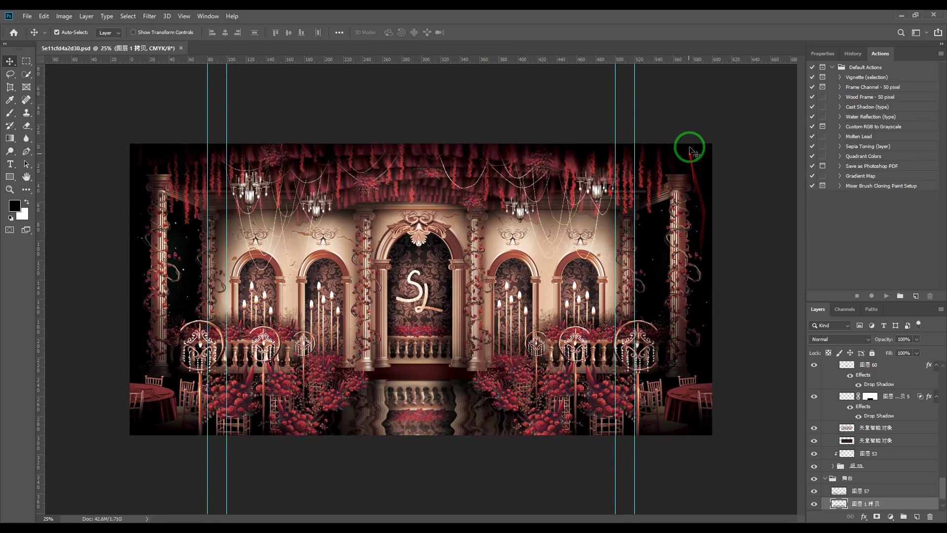
click(691, 102)
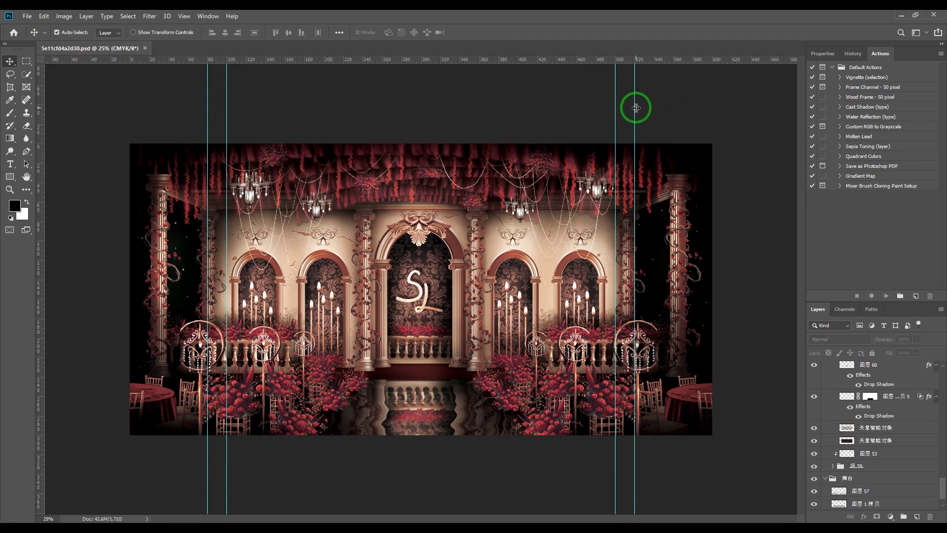
Add a horizontal guide at the image's upper edge and convert it to a vertical guide at about 340 on the ruler
drag(459, 63, 460, 87)
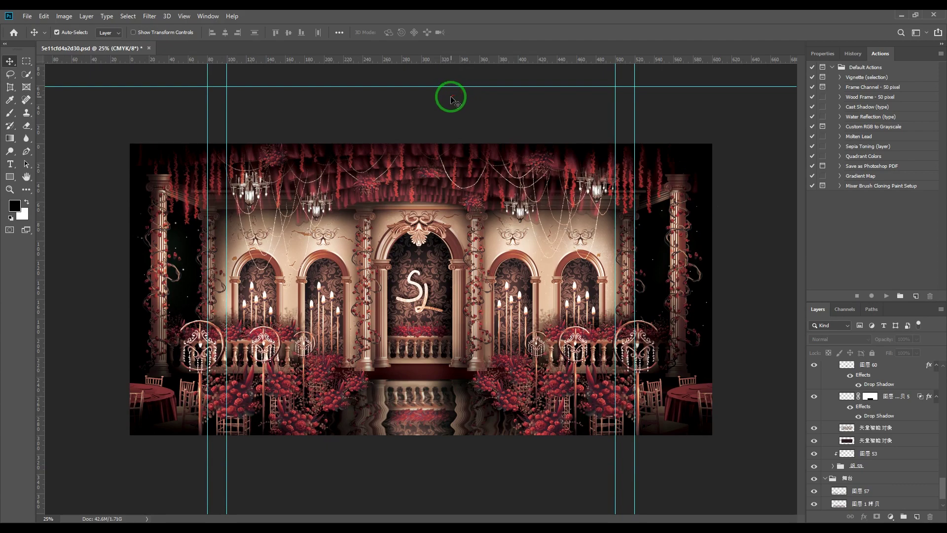
drag(450, 87, 453, 143)
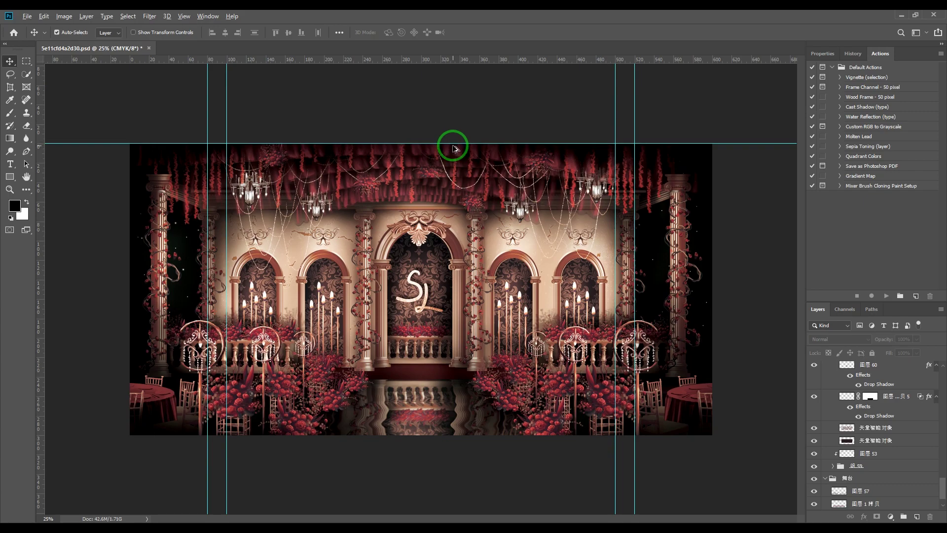
drag(459, 142, 461, 198)
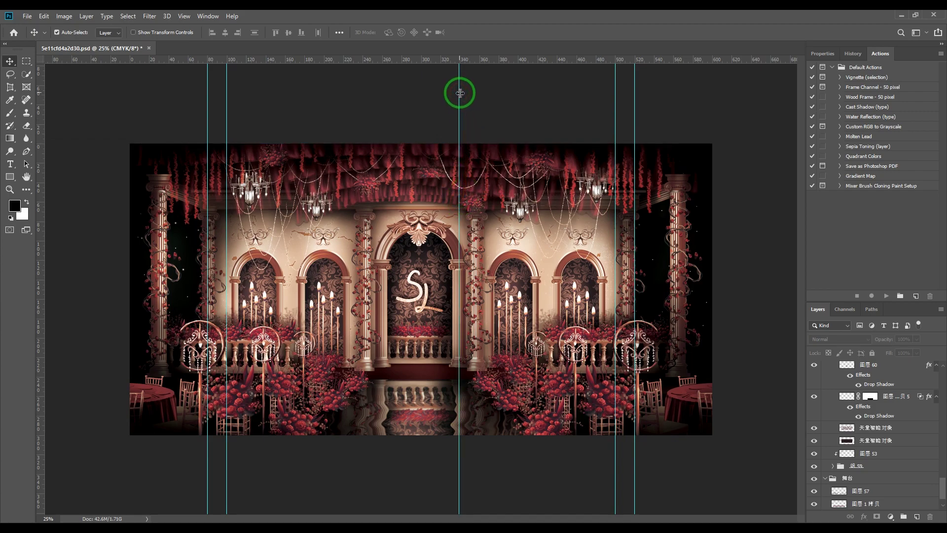
Move the new vertical guide to about 350 on the ruler and open the guide preferences without changing them
drag(460, 95, 470, 102)
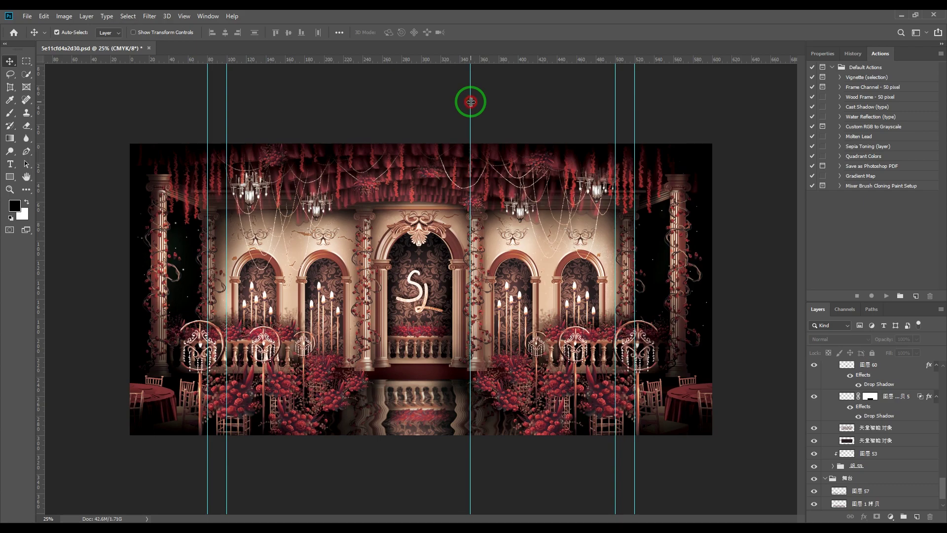
double_click(471, 102)
click(472, 102)
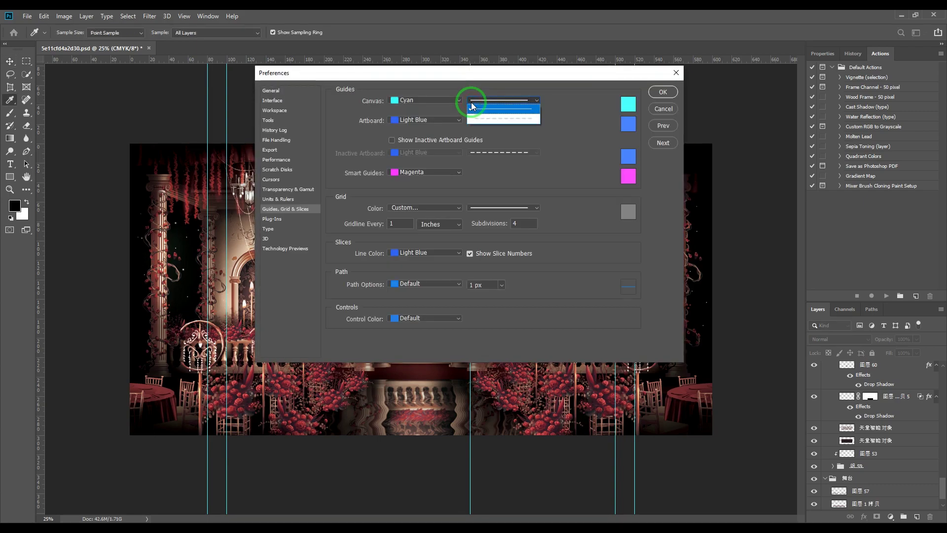
click(679, 74)
click(679, 74)
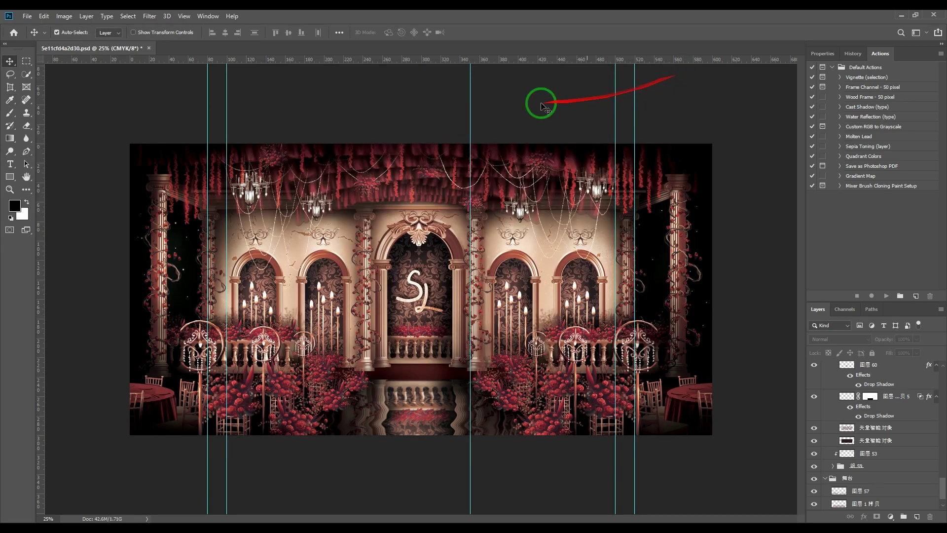
Move the vertical guide to about 265 on the ruler, checking the guide preferences and the canvas background color options without changing them
drag(470, 103, 388, 104)
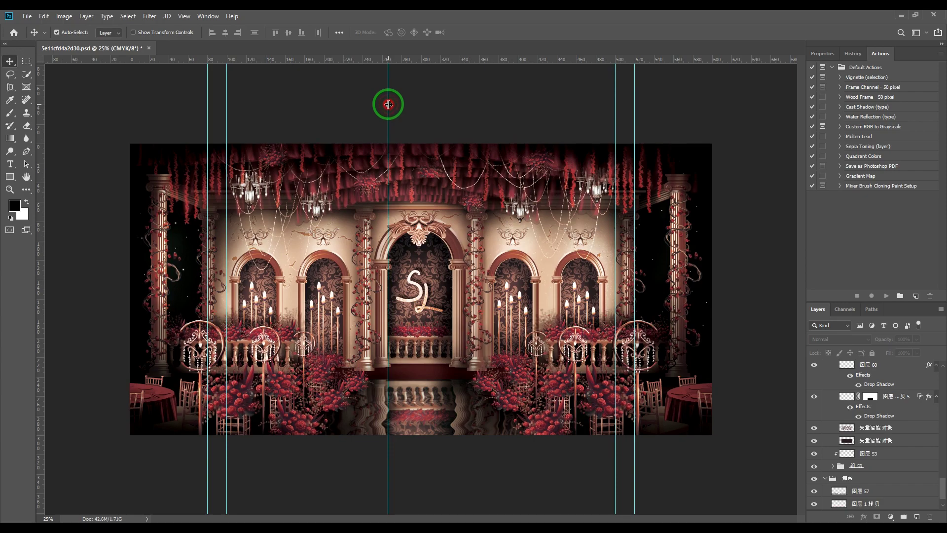
double_click(388, 103)
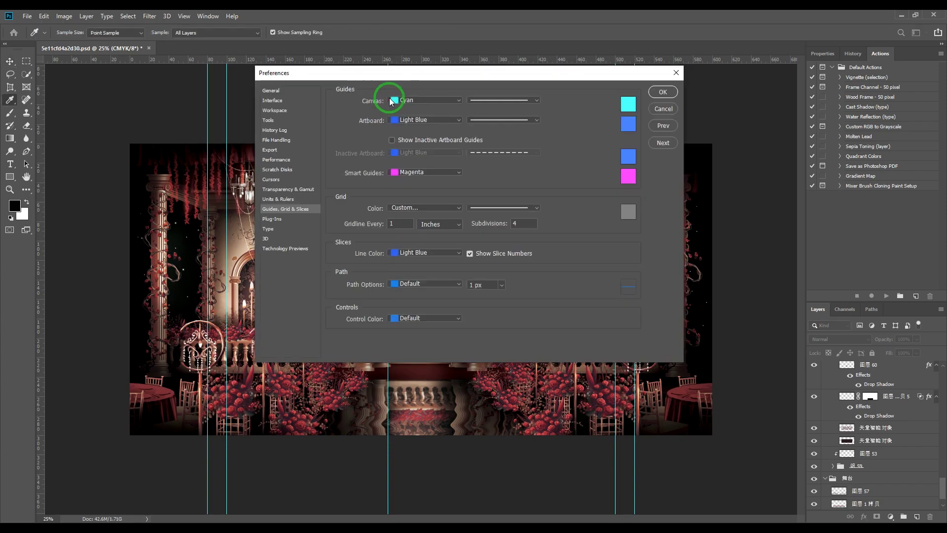
click(663, 109)
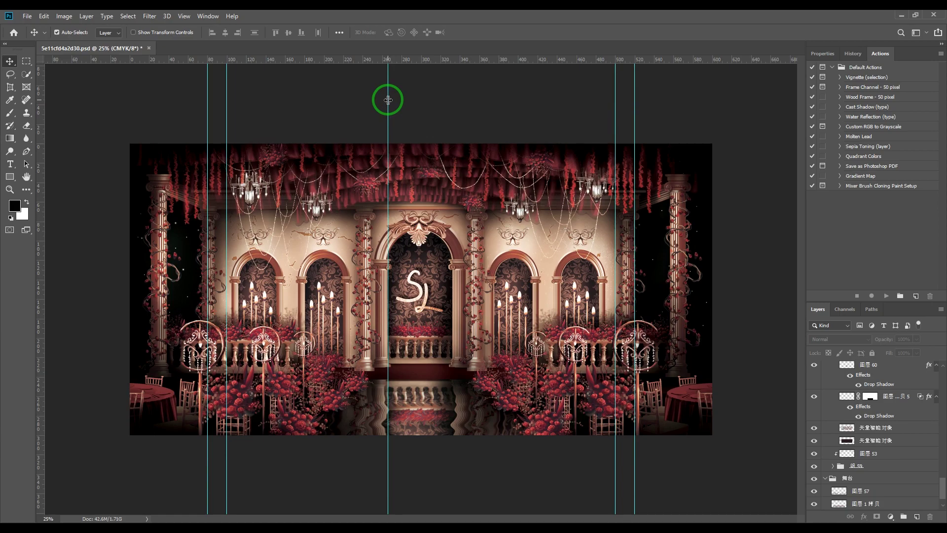
drag(388, 99, 388, 100)
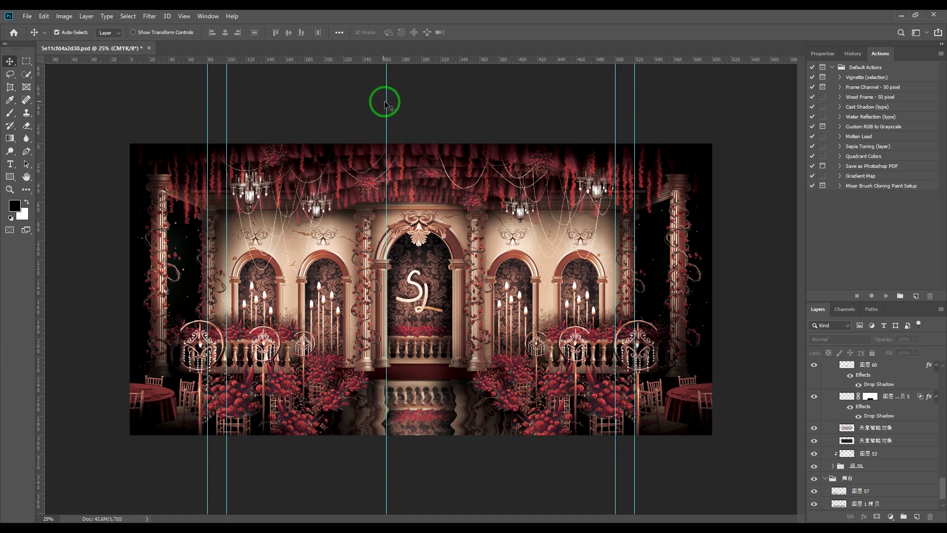
right_click(387, 105)
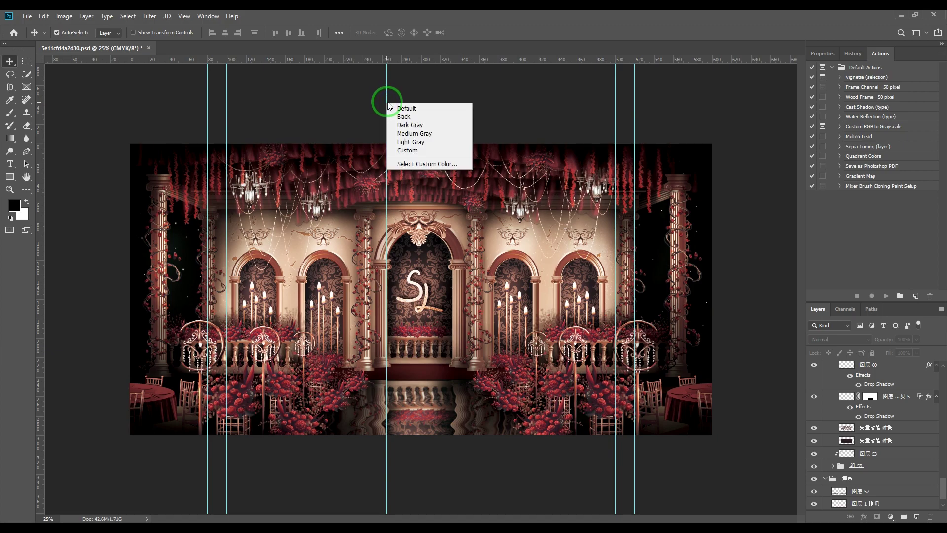
click(386, 87)
Move the central vertical guide outside the image, past its left edge, and leave no layer selected
drag(385, 87, 113, 90)
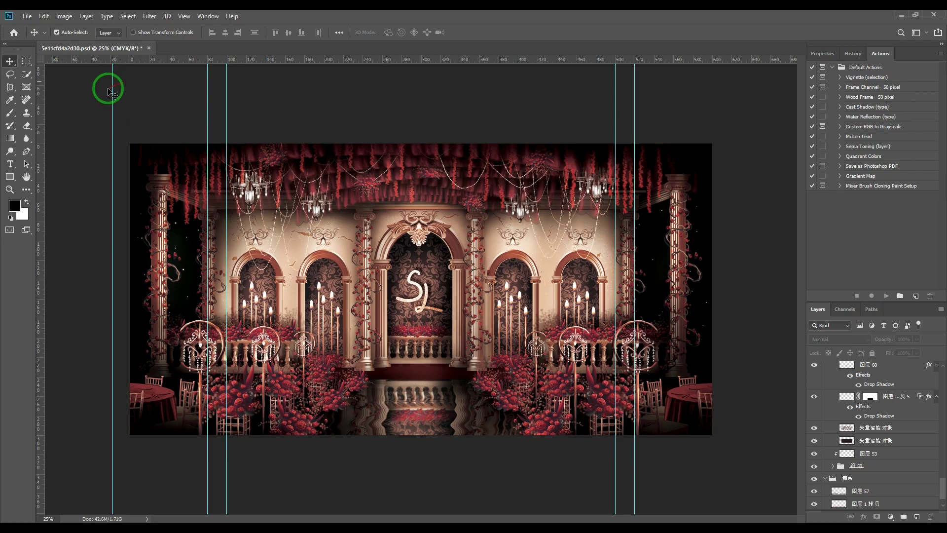
drag(113, 89, 104, 81)
drag(226, 89, 226, 87)
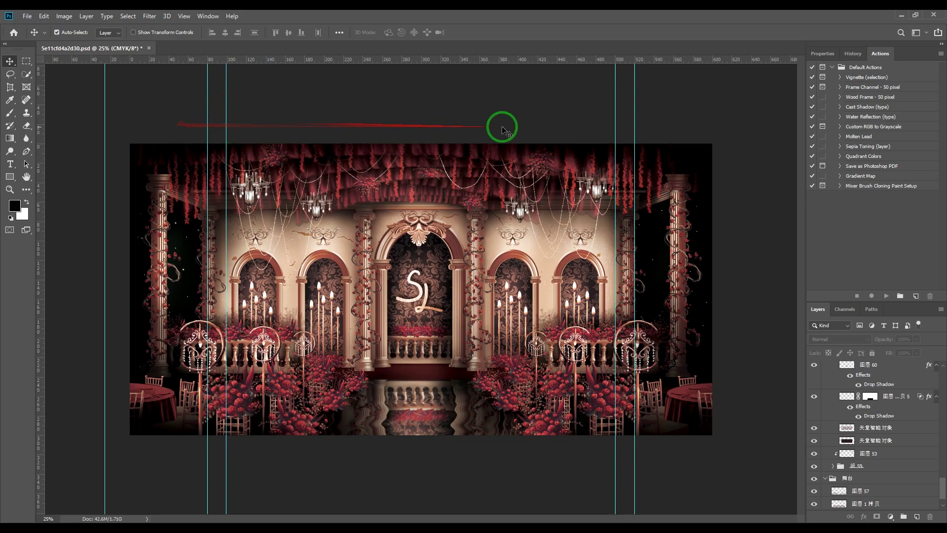
click(429, 205)
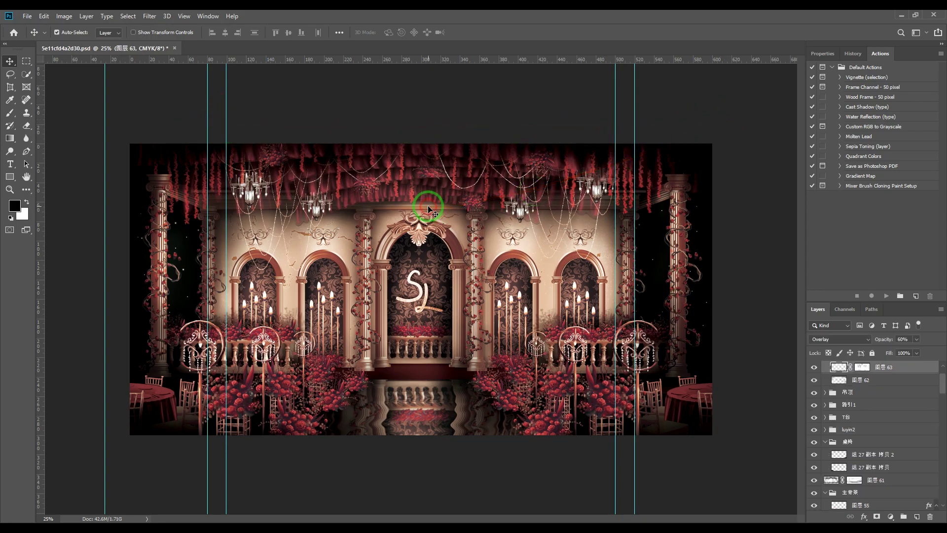
click(310, 124)
Move the four remaining vertical guides outside the image, two past its right edge and two past its left edge
mouse_move(105, 95)
mouse_down()
mouse_move(360, 91)
mouse_move(99, 99)
mouse_move(294, 118)
mouse_move(471, 239)
mouse_move(686, 247)
mouse_move(636, 78)
mouse_move(744, 101)
mouse_up()
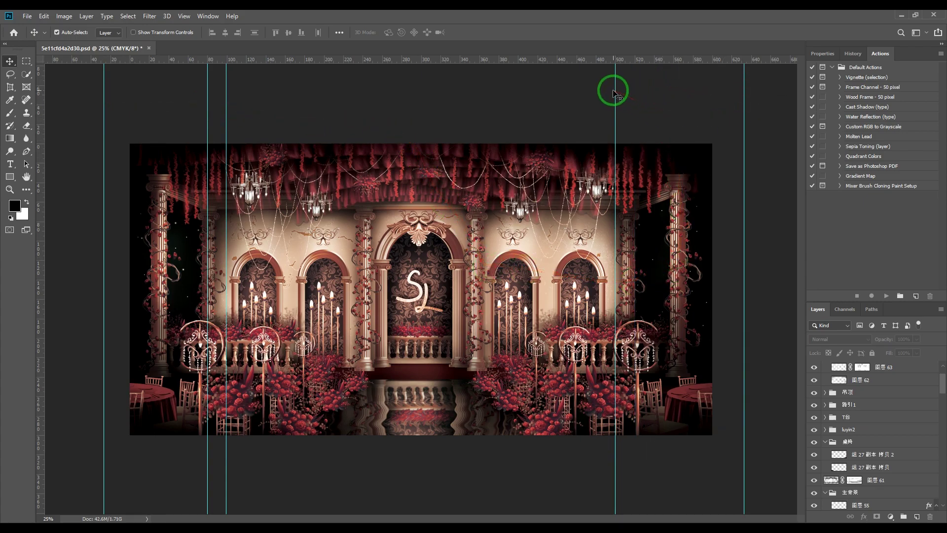
drag(616, 89, 726, 112)
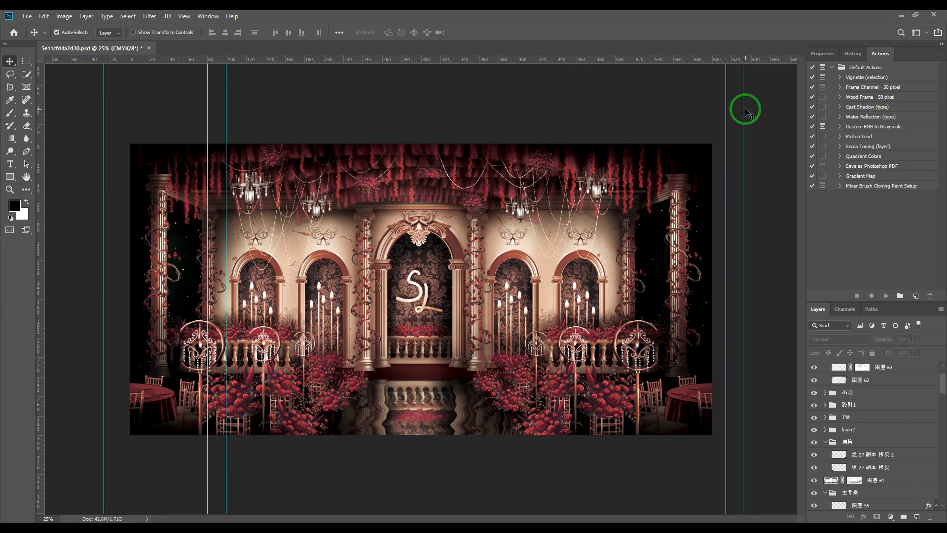
drag(743, 112, 742, 113)
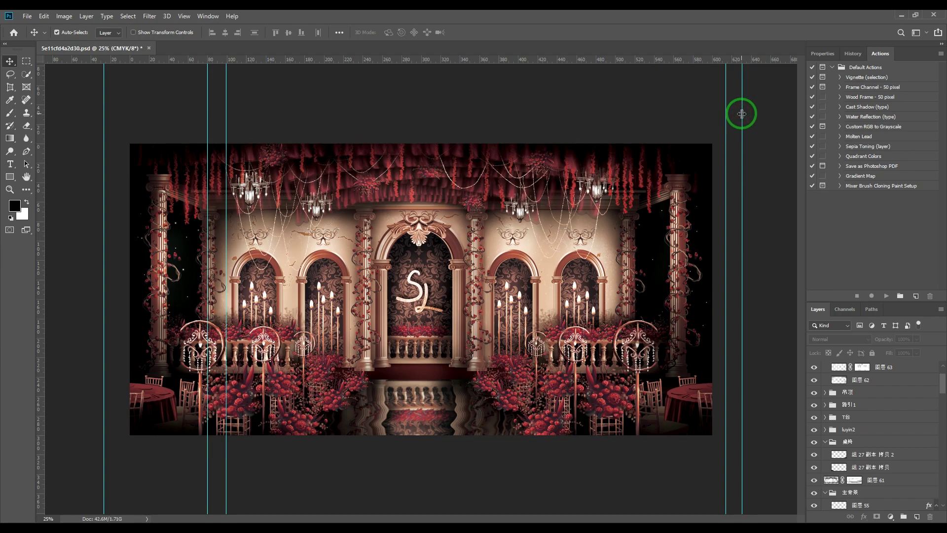
double_click(742, 114)
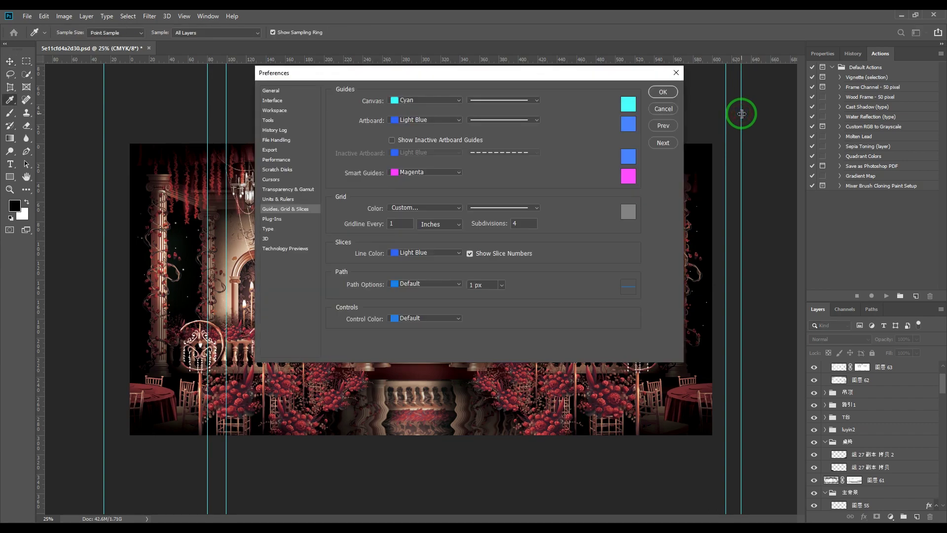
click(664, 109)
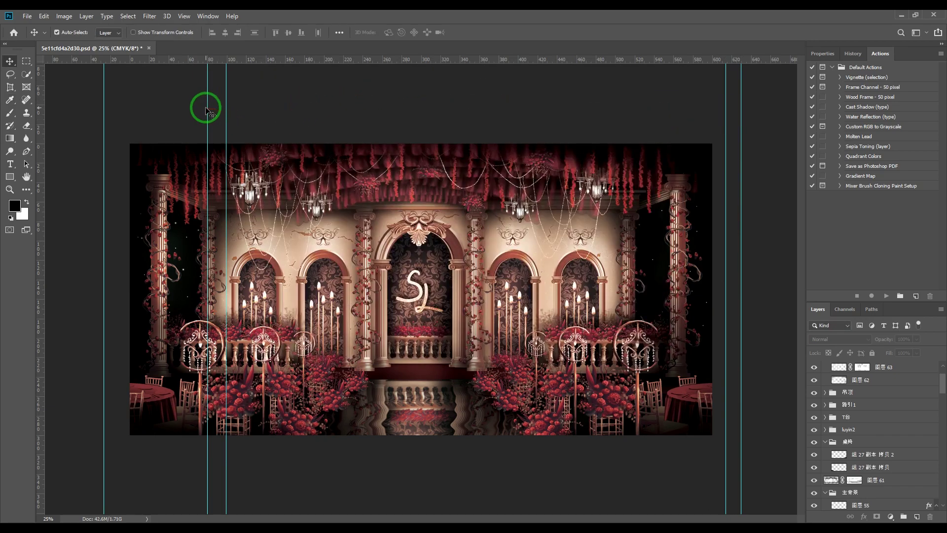
drag(207, 108, 71, 110)
drag(226, 106, 89, 115)
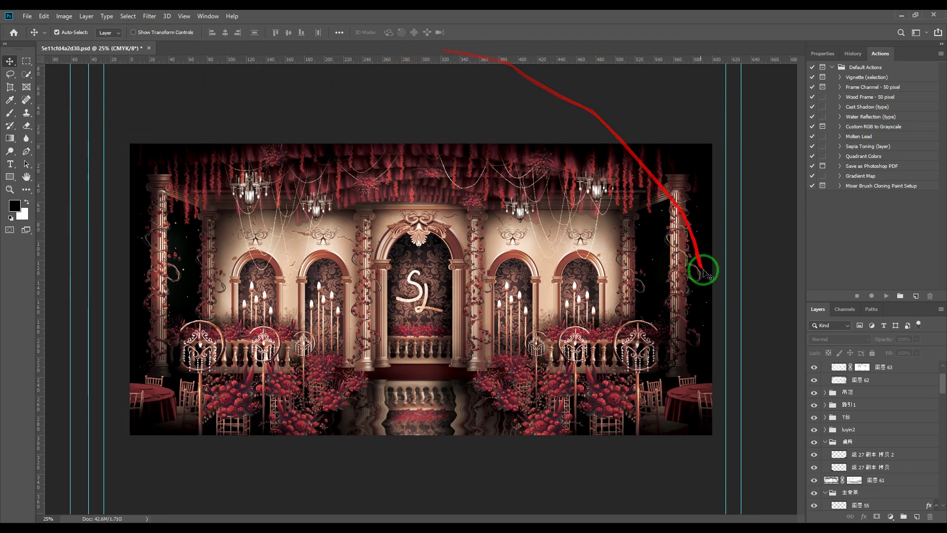
Toggle the visibility of layers 图层 63 and 图层 62 and the 吊顶 group to check what each contributes
click(814, 368)
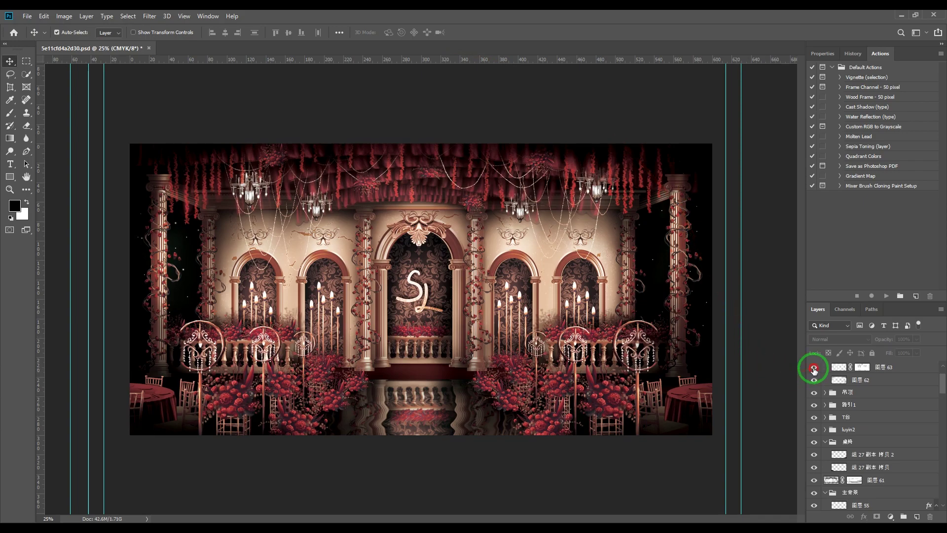
click(814, 368)
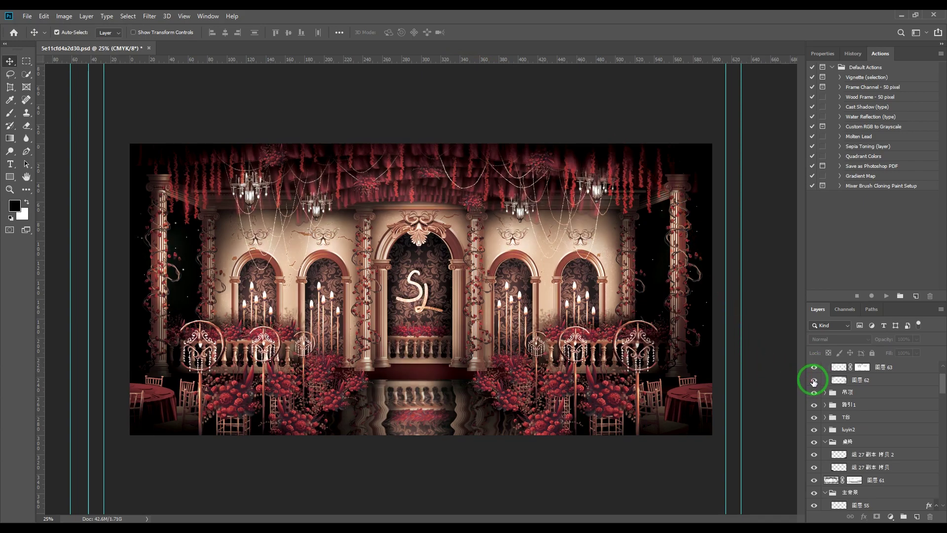
click(814, 380)
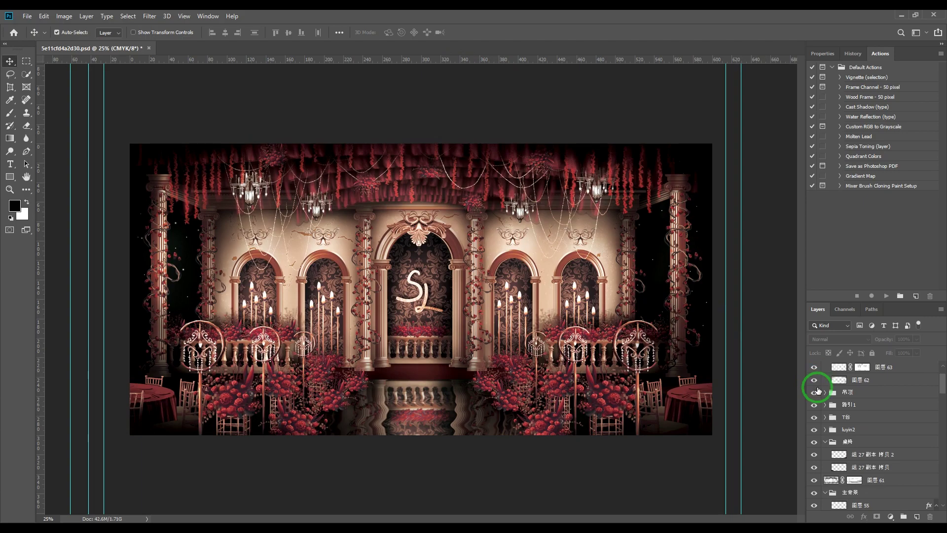
click(814, 394)
click(814, 394)
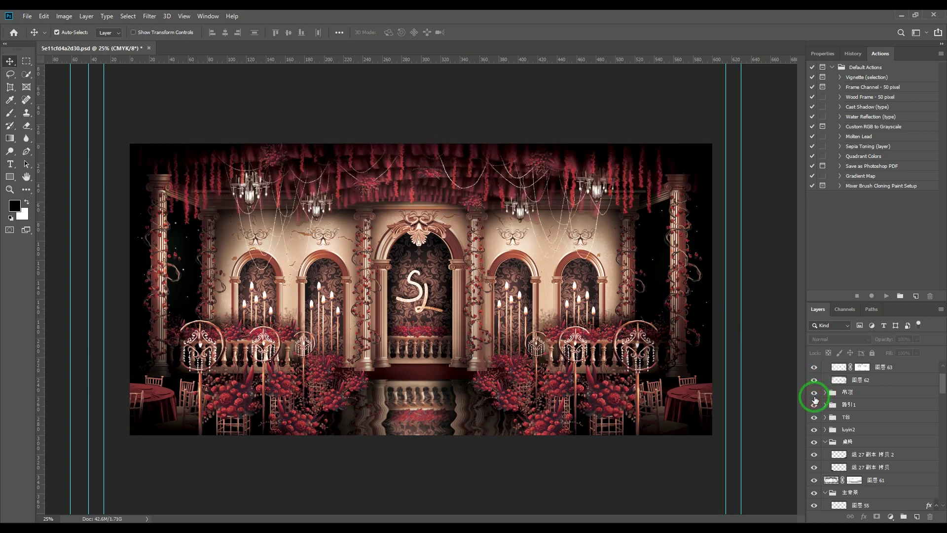
click(815, 395)
click(814, 395)
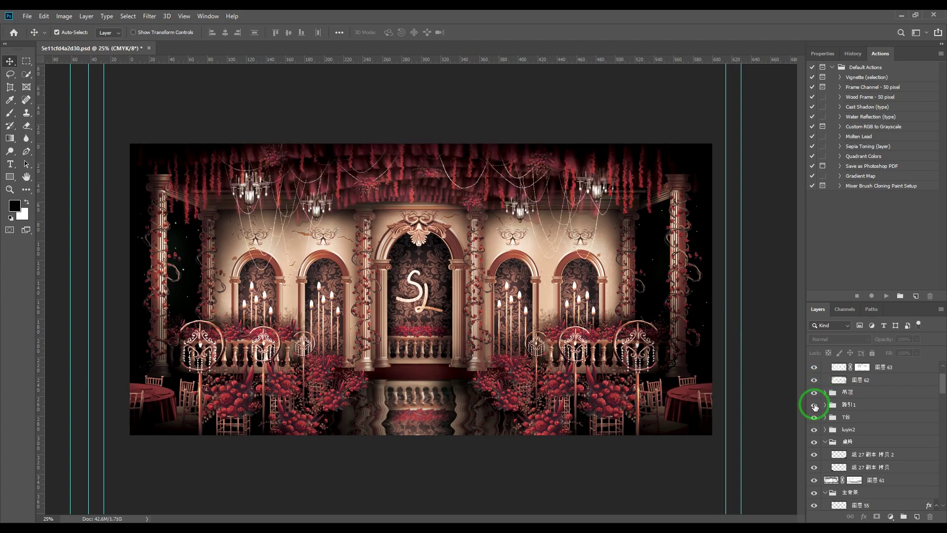
Hide and reshow the 路引1 and T台 groups one at a time to inspect their contents
click(815, 404)
click(814, 405)
click(815, 404)
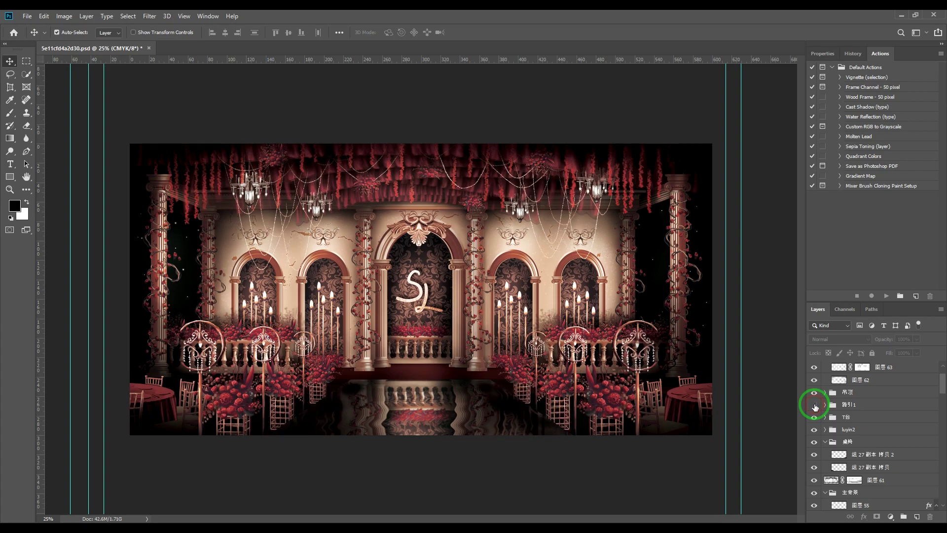
click(814, 405)
click(814, 417)
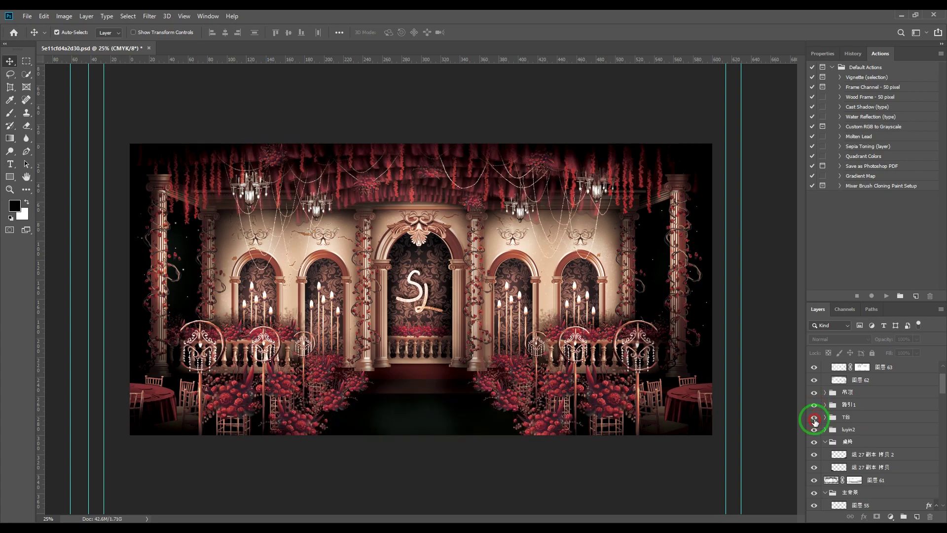
click(815, 417)
Hide and reshow the luyin2 group and the 桌椅 group to identify the decorations they contain
click(814, 429)
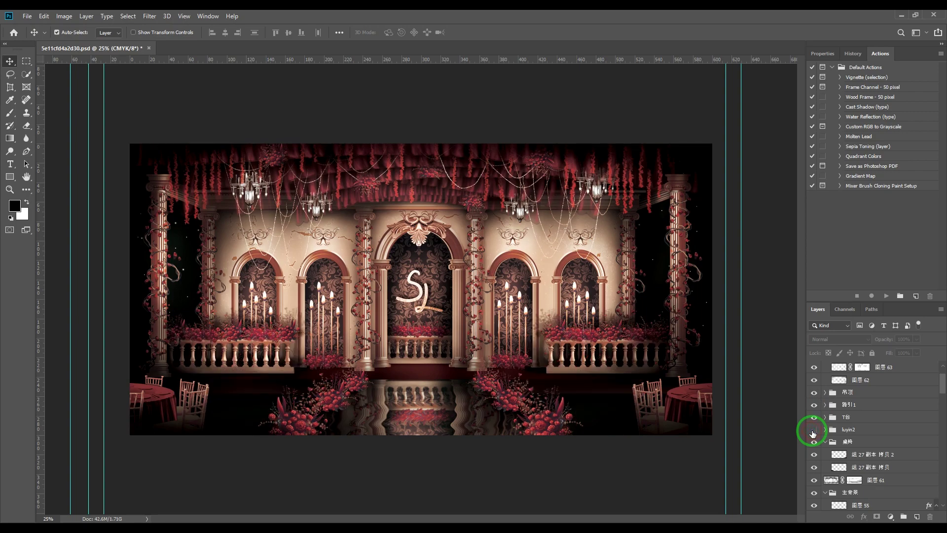
click(814, 431)
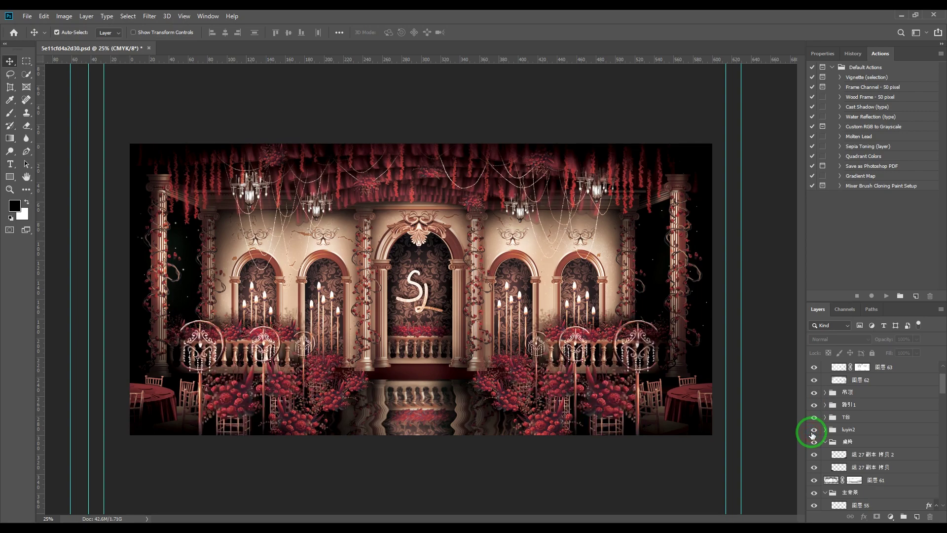
click(813, 430)
click(814, 430)
click(814, 442)
click(813, 443)
click(813, 444)
click(813, 444)
Toggle the visibility of layers 组 27 副本 拷贝 2 and 组 27 副本 拷贝 inside the 桌椅 group
click(814, 458)
click(814, 458)
click(814, 457)
click(814, 457)
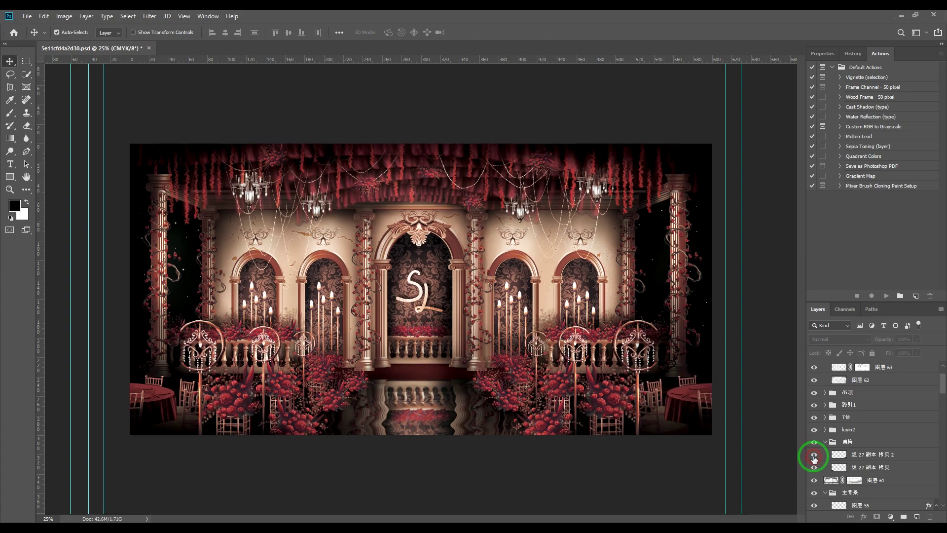
click(814, 469)
click(814, 468)
Hide and reshow the masked layer 图层 61 and the 主背景 group to check what each contributes
click(814, 480)
click(814, 480)
click(813, 480)
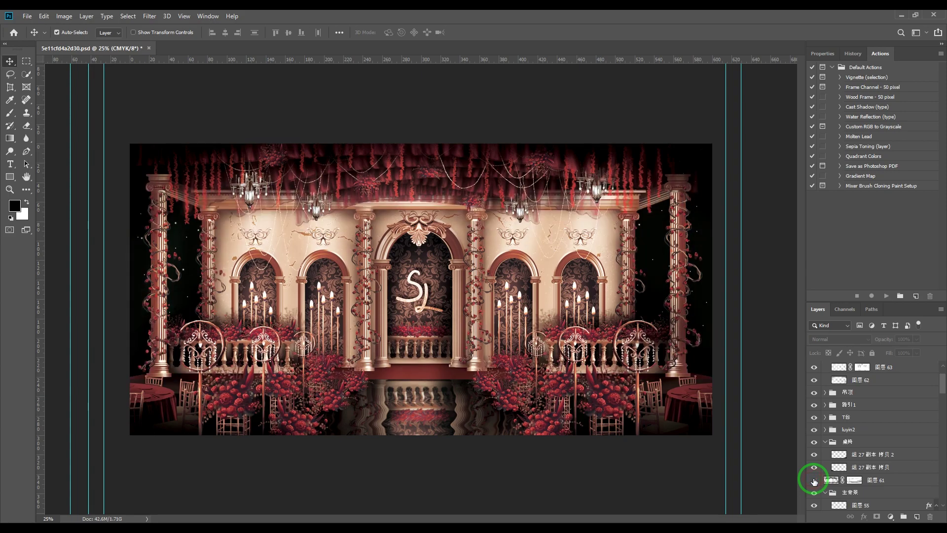
click(814, 480)
click(815, 493)
click(815, 493)
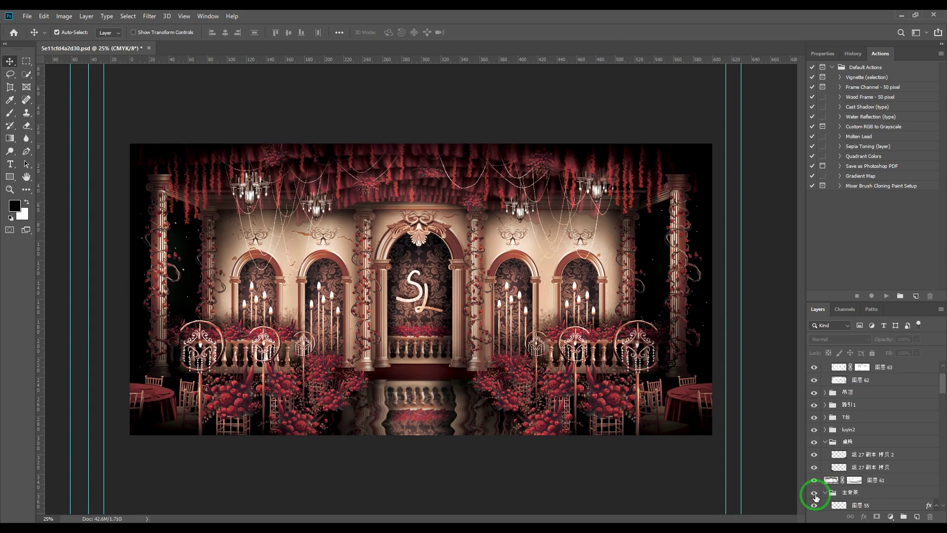
Select the 主背景 group and toggle the visibility of its layer 图层 55 to identify its content
click(941, 387)
click(888, 493)
drag(943, 392, 938, 401)
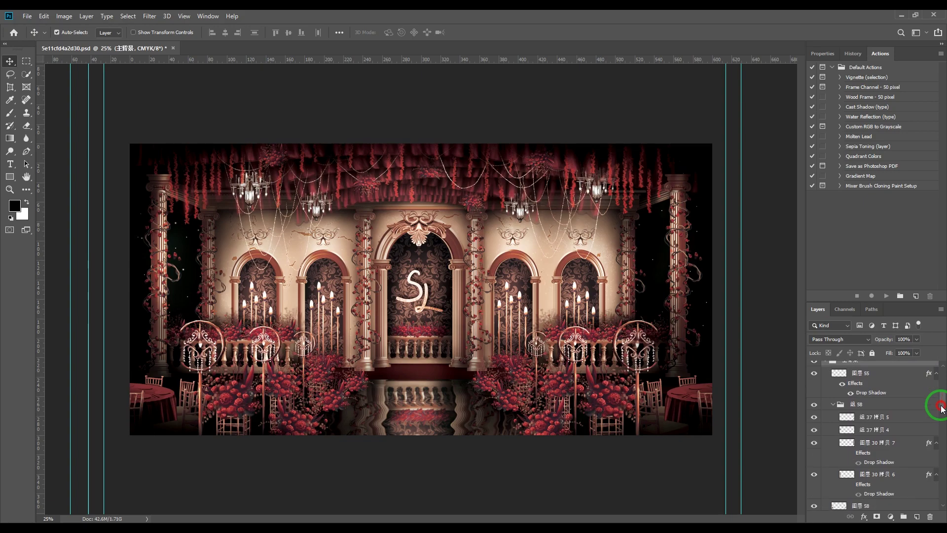
click(814, 374)
click(814, 374)
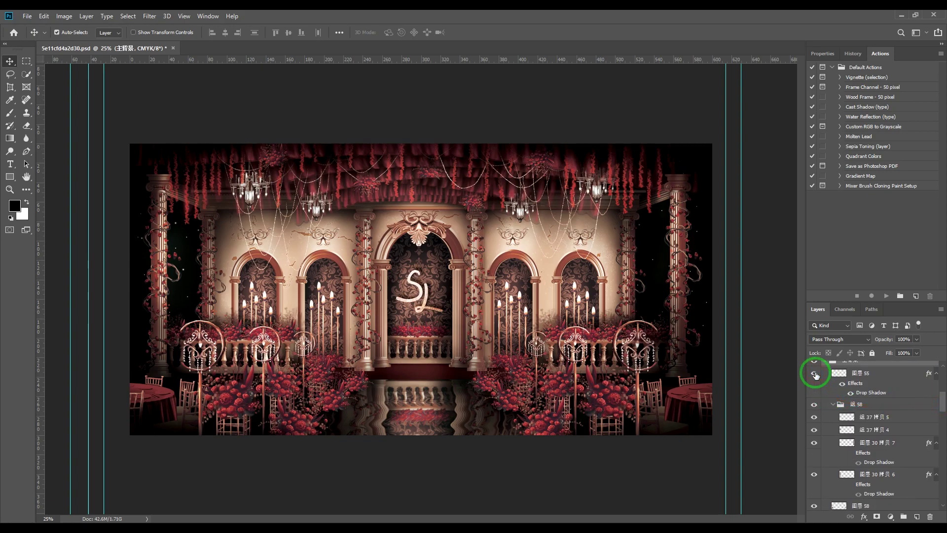
Enlarge the SL monogram layer 图层 55 to about 488% width and 463% height around its centre
click(860, 374)
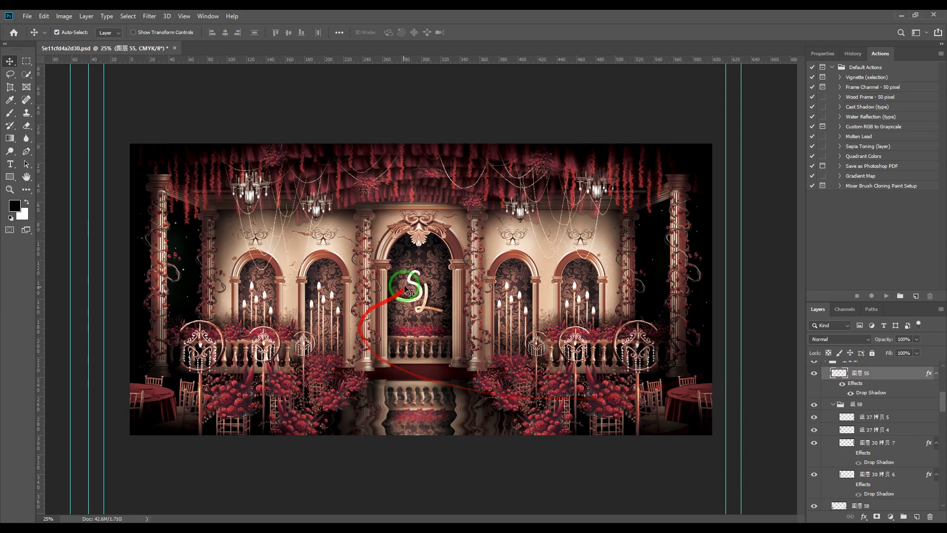
key(ctrl+t)
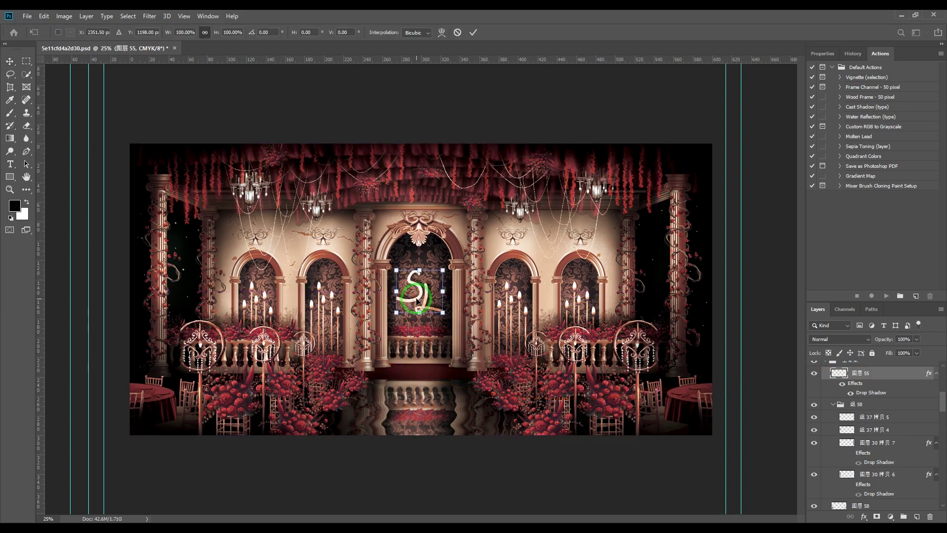
drag(442, 312, 534, 389)
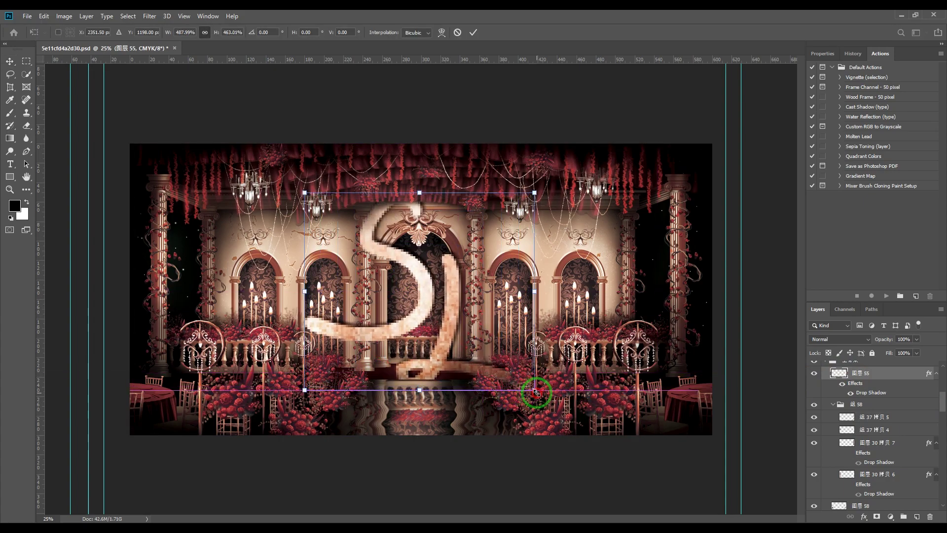
click(474, 32)
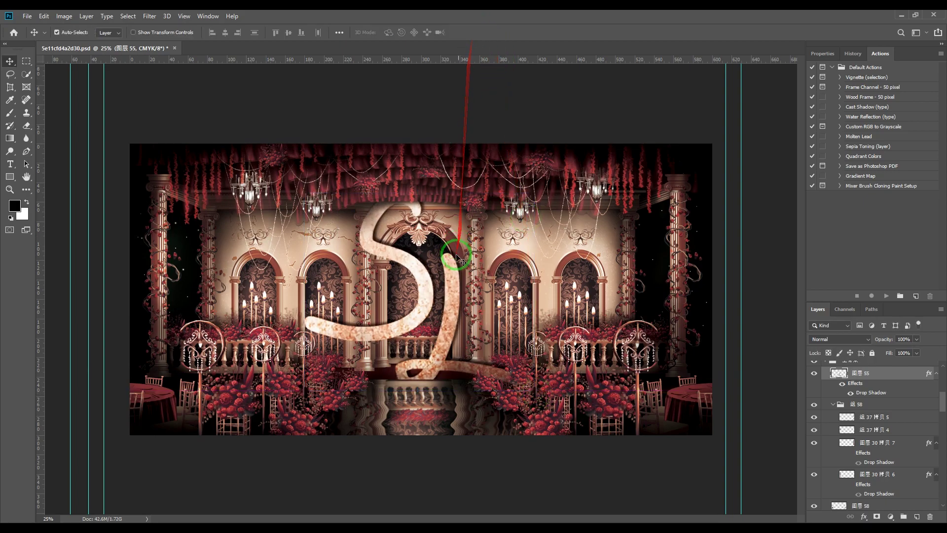
Try to pick and move the enlarged SL monogram directly on the canvas
ctrl+click(394, 301)
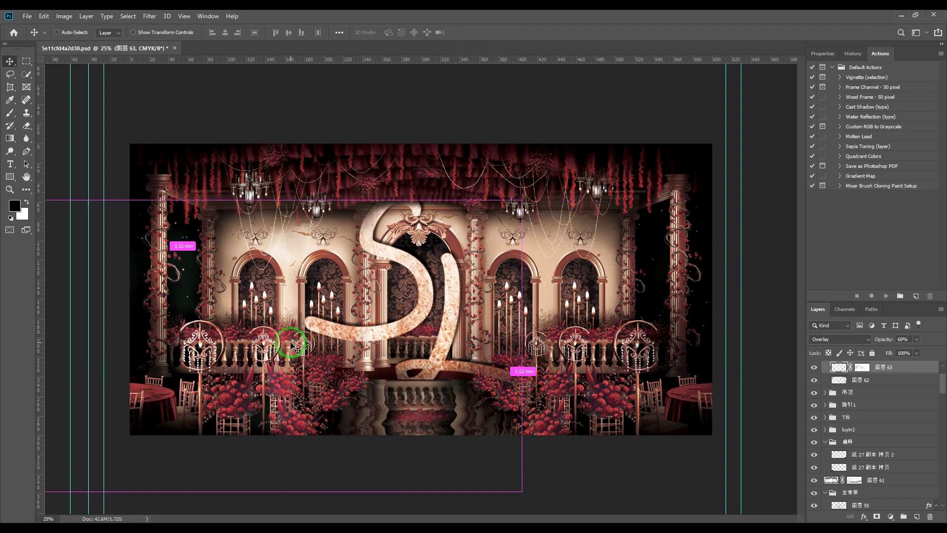
drag(296, 346, 296, 345)
drag(345, 371, 450, 379)
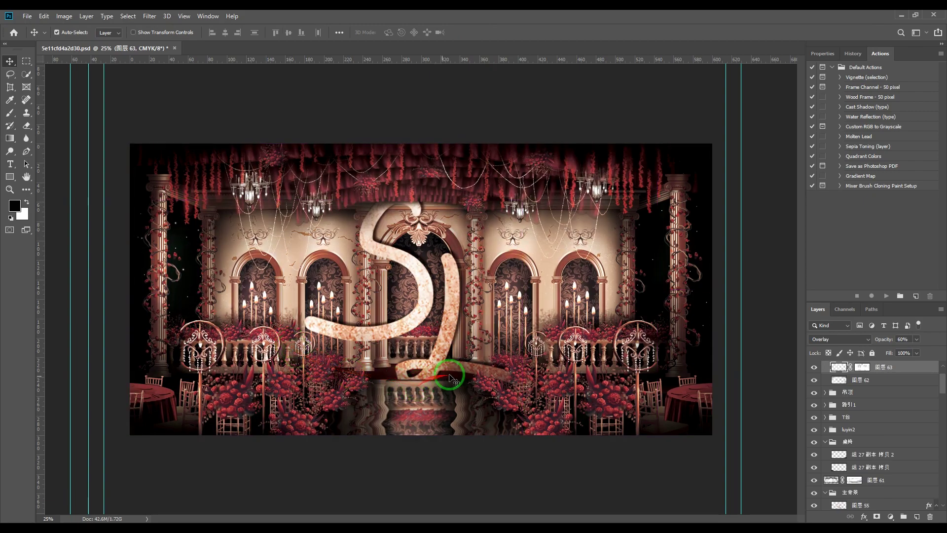
Toggle the visibility of 图层 62, the 吊顶 and 主背景 groups and 图层 55 to locate the monogram's layer
click(815, 380)
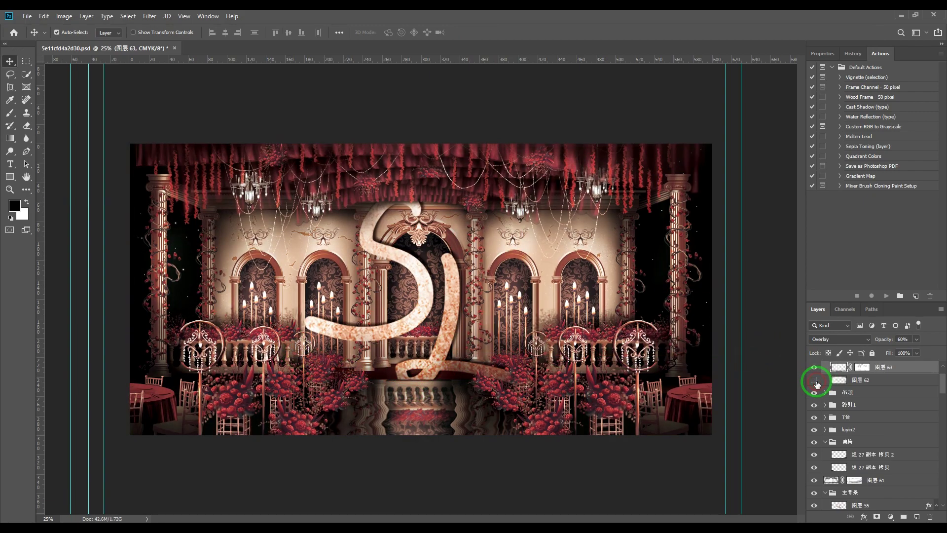
click(815, 381)
click(814, 393)
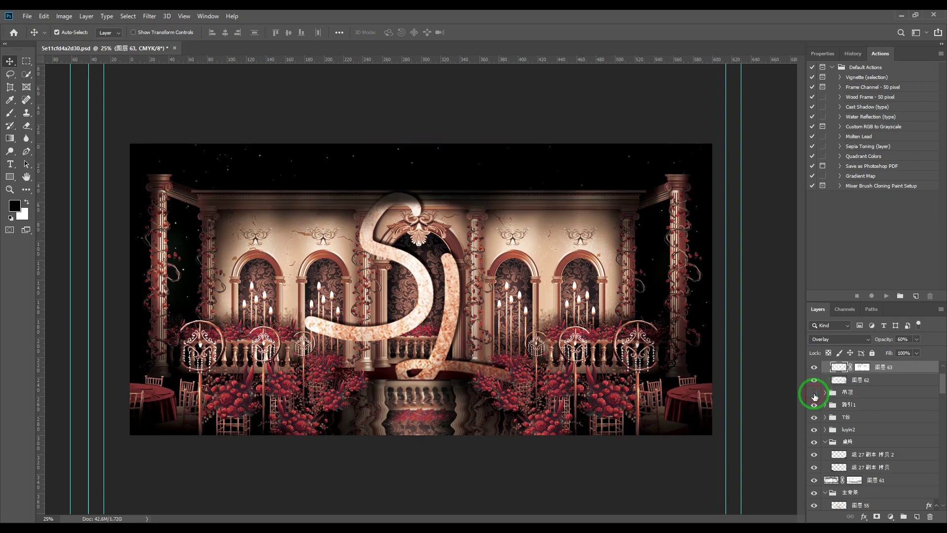
click(814, 393)
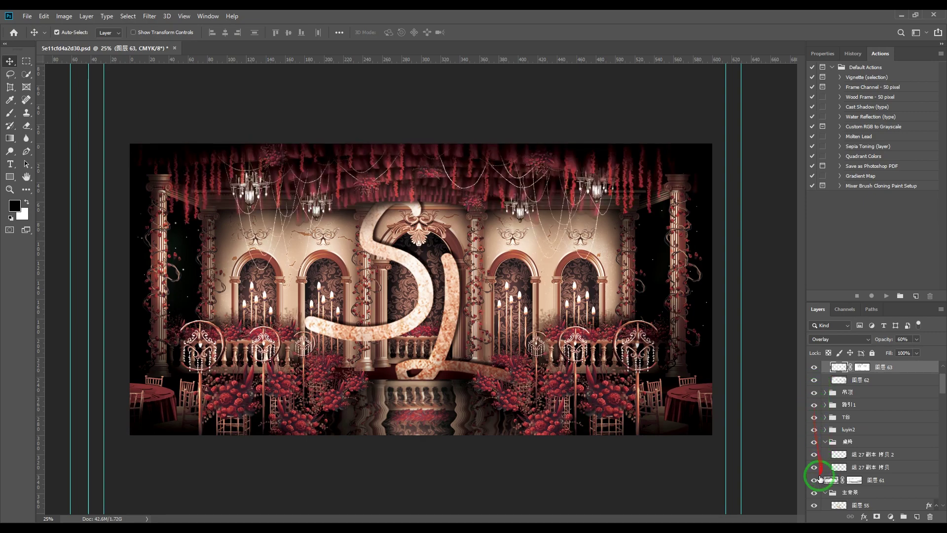
click(814, 493)
click(815, 493)
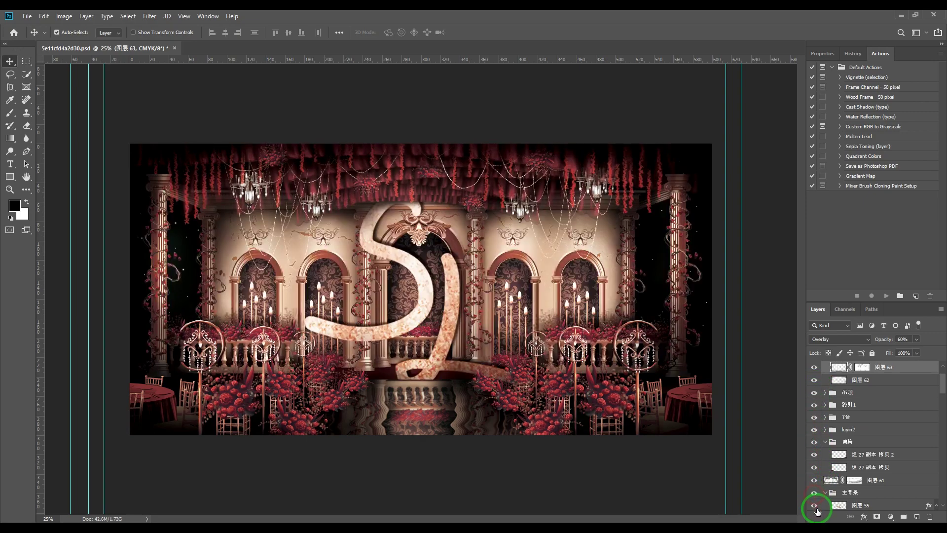
click(814, 506)
click(814, 506)
Scale the SL monogram layer 图层 55 down to about 20% width and 22% height, keeping it centred in the middle arch
click(845, 505)
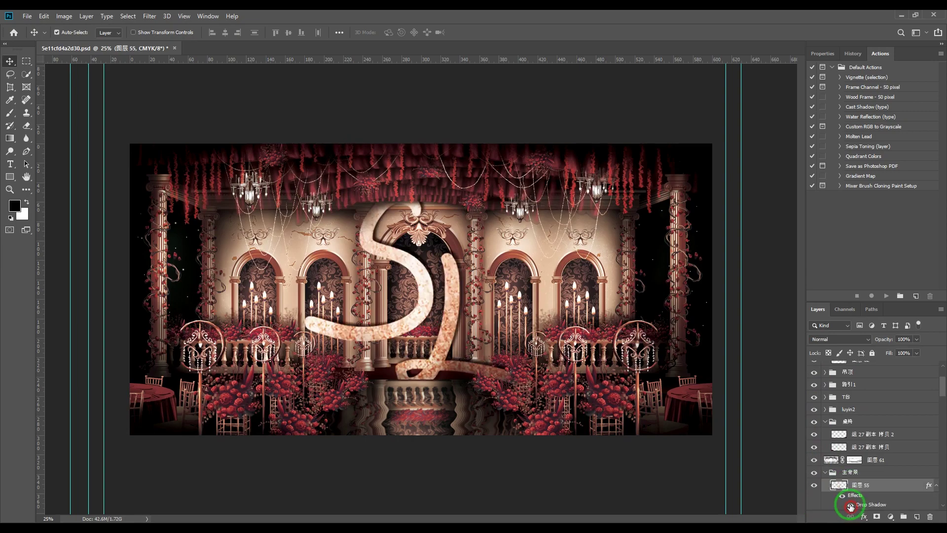
key(ctrl+t)
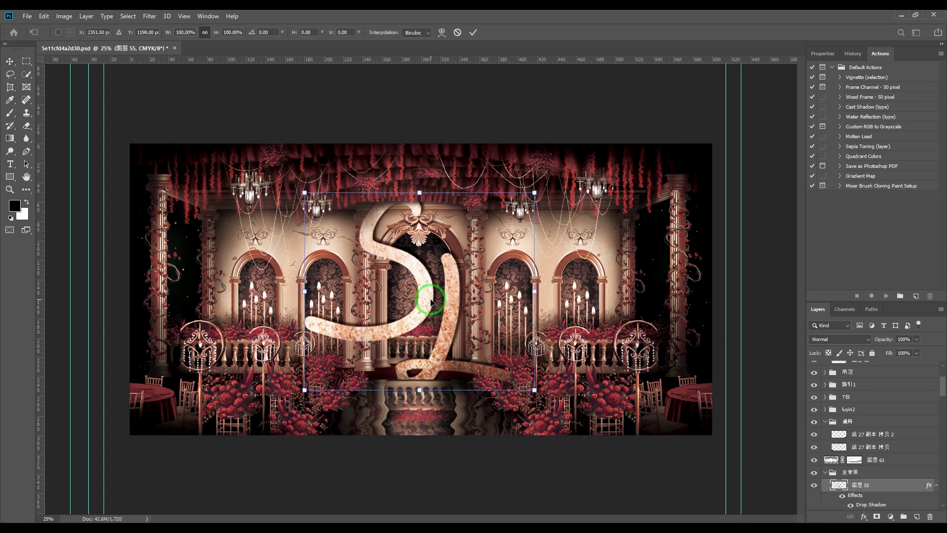
drag(535, 193, 453, 237)
drag(436, 255, 438, 280)
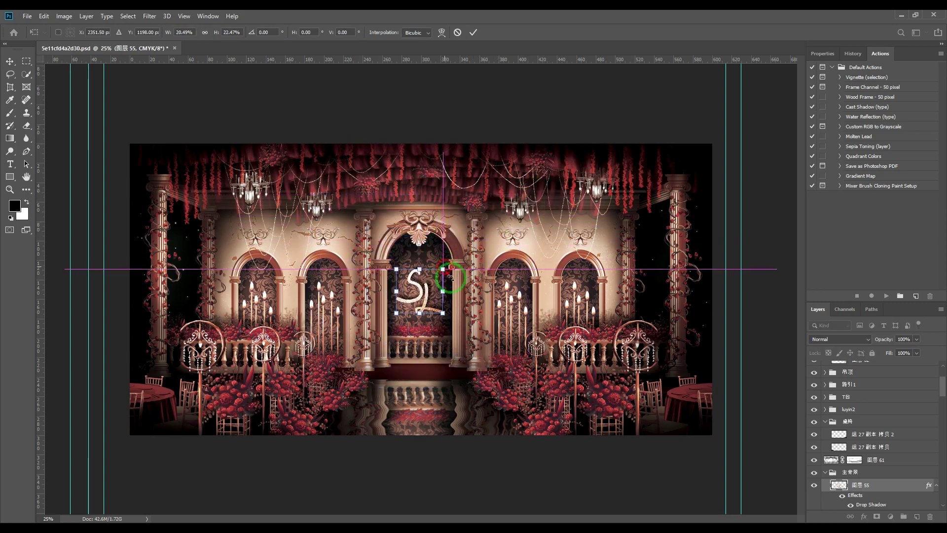
click(472, 33)
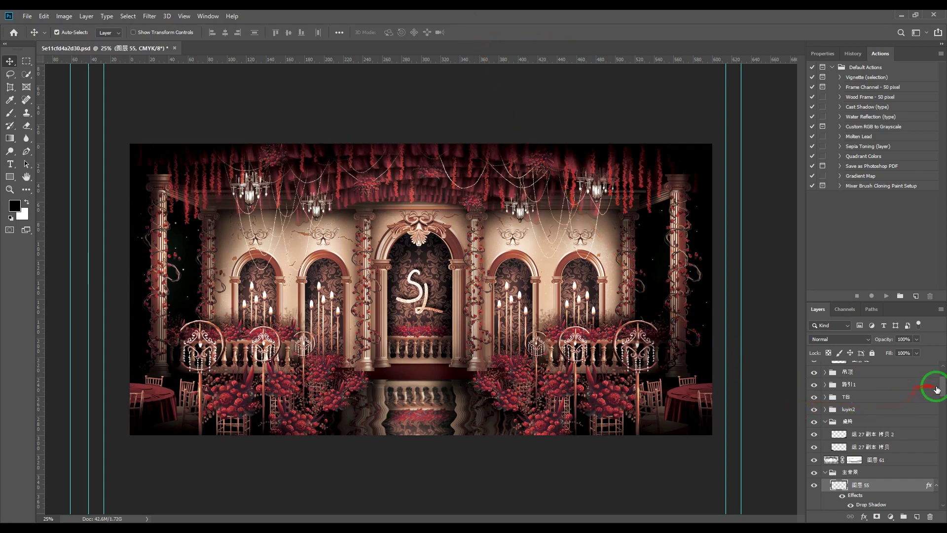
Hide and reshow the 组 58 group and its layer 组 37 拷贝 5 repeatedly to see what they contain
scroll(942, 389, down, 5)
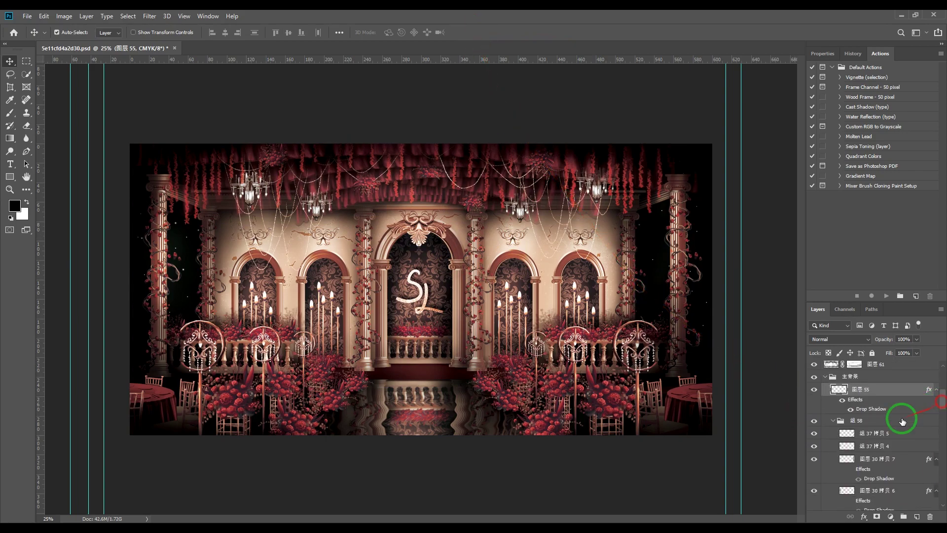
click(815, 421)
click(815, 421)
click(815, 421)
click(815, 422)
click(816, 435)
click(816, 435)
click(815, 435)
click(815, 435)
Toggle the visibility of layers 组 37 拷贝 4, 图层 30 拷贝 7 and 图层 30 拷贝 6 in the 组 58 group
click(815, 447)
click(815, 446)
click(814, 447)
click(815, 447)
click(815, 460)
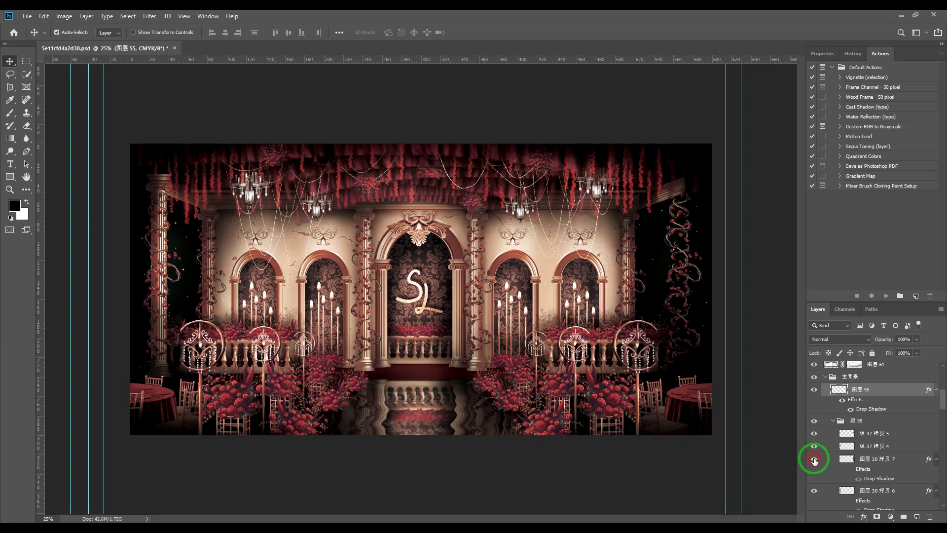
click(815, 461)
click(814, 490)
click(815, 491)
Hide layer 图层 58 and toggle the visibility of the 组 32 group below it
drag(943, 407, 940, 418)
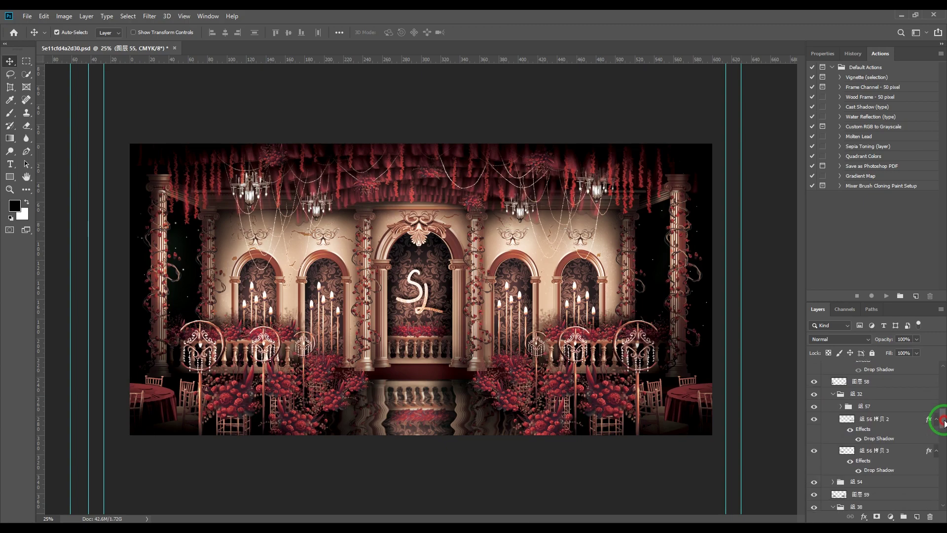
click(818, 383)
drag(820, 384, 816, 400)
click(815, 398)
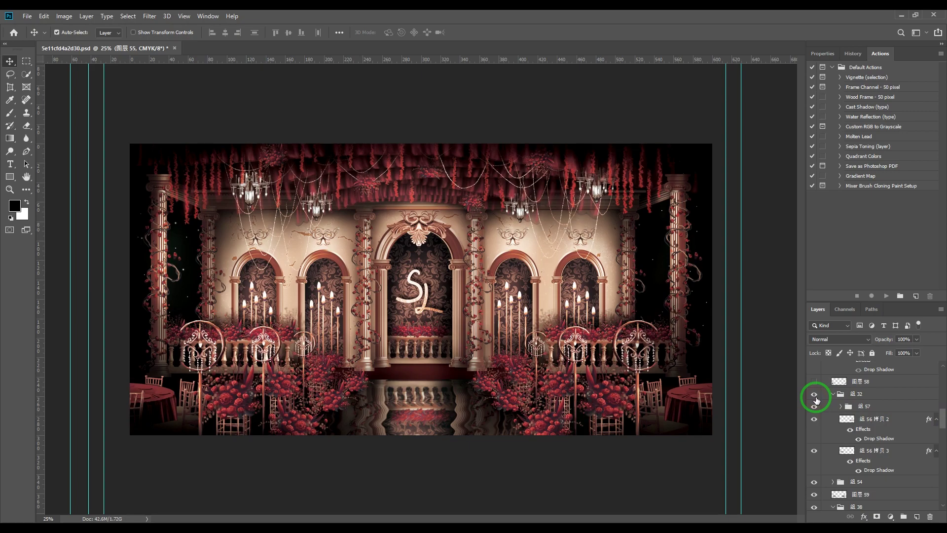
Hide and reshow 组 57, 组 56 拷贝 2 and 组 56 拷贝 3 inside the 组 32 group one at a time
click(815, 406)
click(815, 407)
click(815, 420)
click(815, 419)
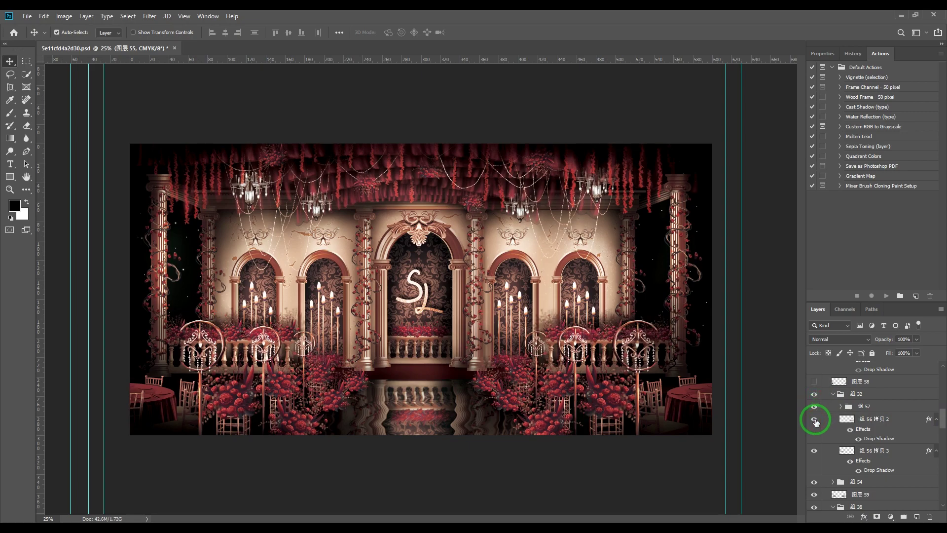
click(815, 450)
click(814, 451)
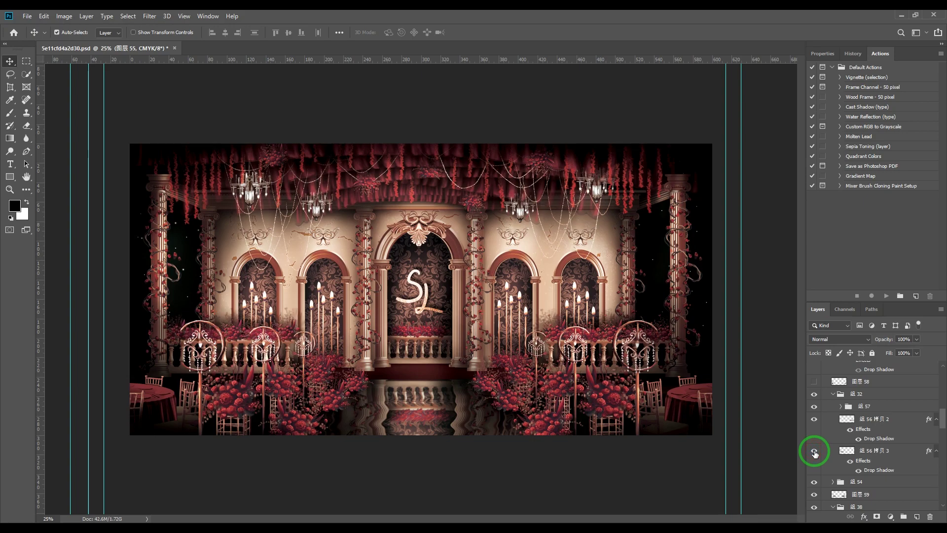
Toggle the visibility of the 组 54 and 组 38 groups to check what each adds to the stage
click(814, 483)
click(813, 482)
click(813, 482)
click(814, 482)
click(814, 507)
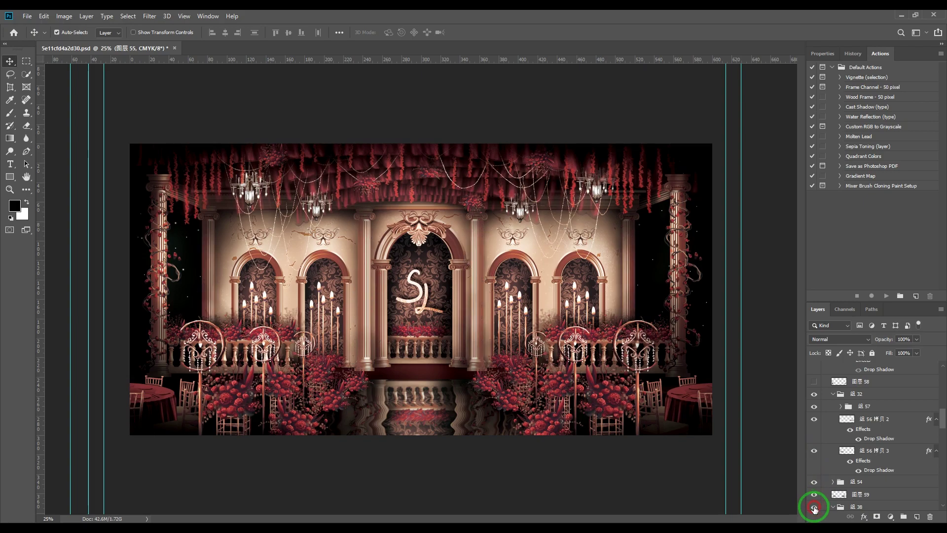
click(814, 508)
Select the 组 38 group and toggle its layers 组 37 拷贝 3, 组 37 拷贝 2, 组 37 拷贝 and 组 37 in turn
click(868, 506)
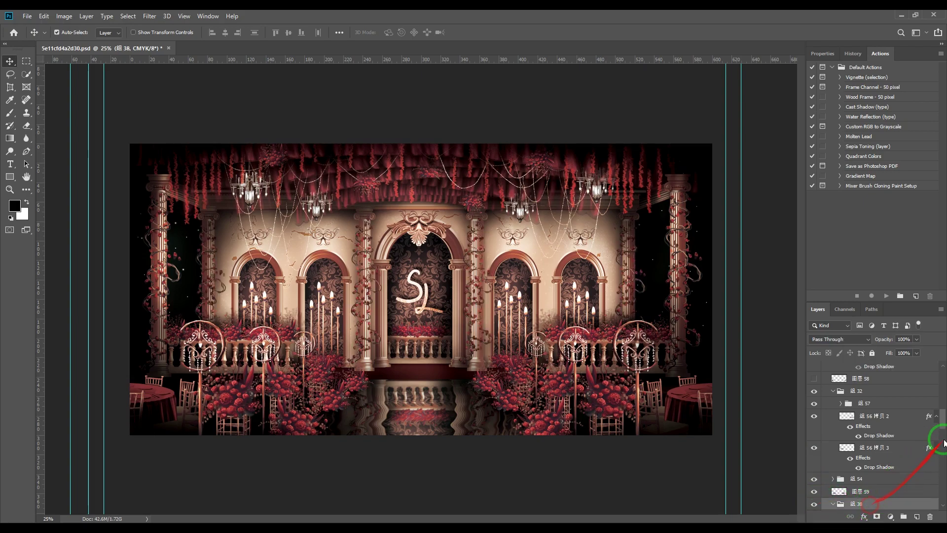
drag(944, 421, 833, 428)
click(814, 415)
click(815, 416)
click(816, 428)
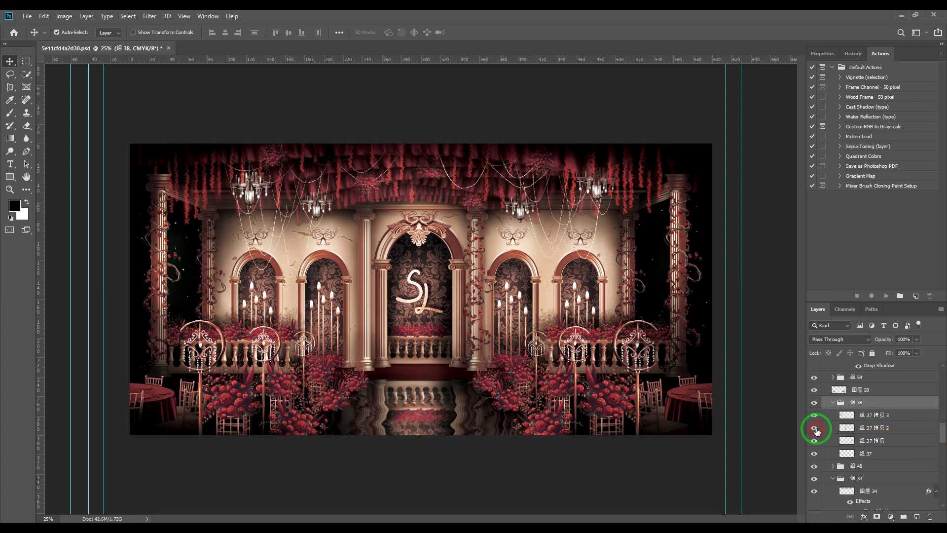
click(816, 429)
click(816, 441)
click(816, 441)
click(814, 454)
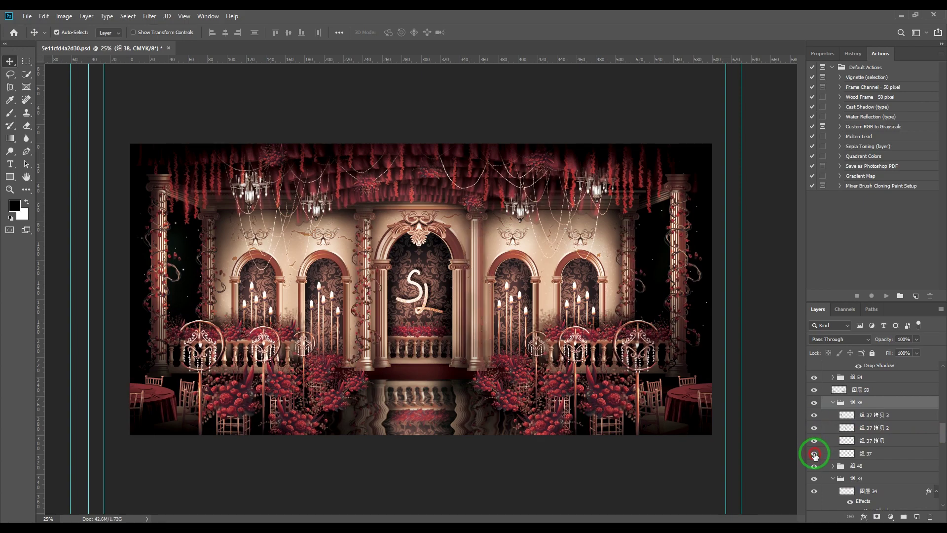
click(815, 453)
Hide and reshow the 组 48 and 组 33 groups and layer 图层 34, and select 图层 34
click(815, 466)
click(815, 466)
click(815, 478)
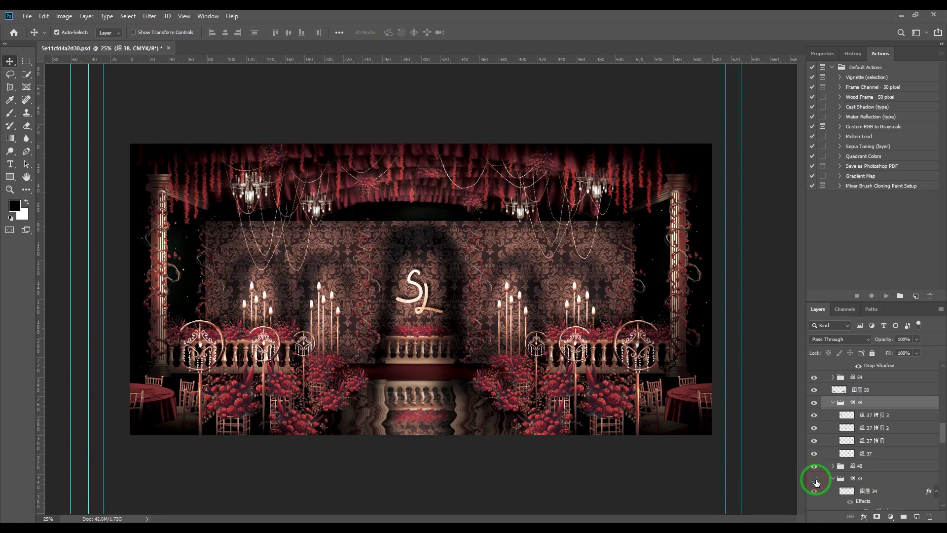
click(815, 479)
click(815, 491)
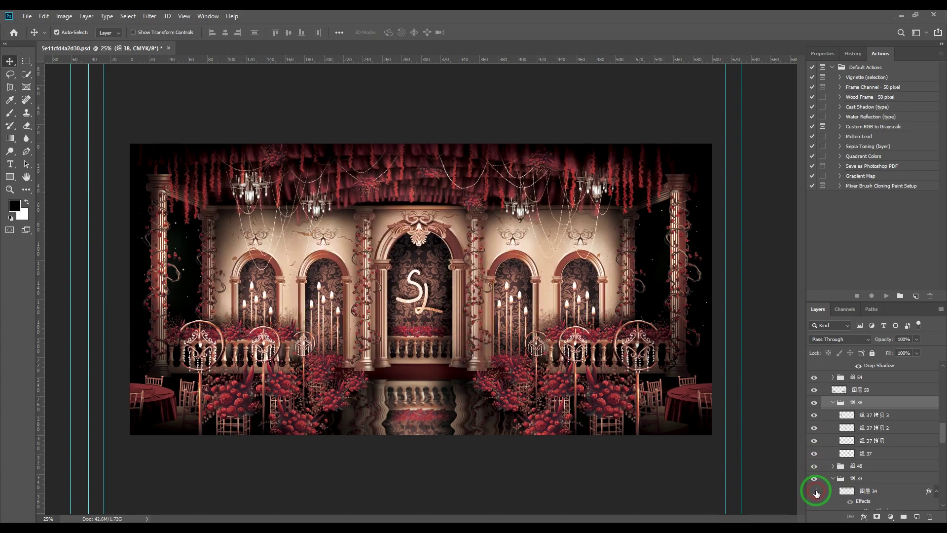
click(816, 492)
click(847, 491)
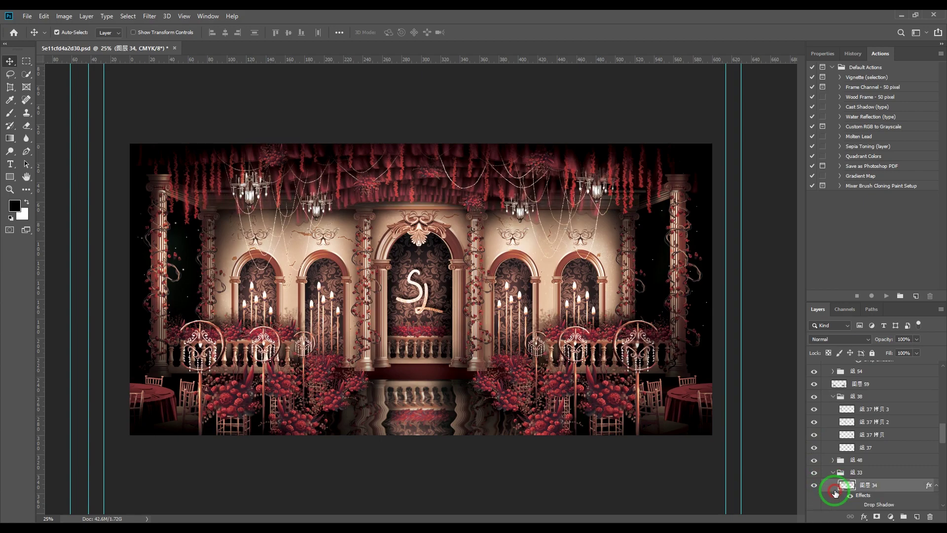
Toggle the visibility of layers 图层 30 拷贝 3, 图层 30 拷贝 5 and 图层 30 拷贝 4 to identify the part each holds
scroll(940, 452, down, 5)
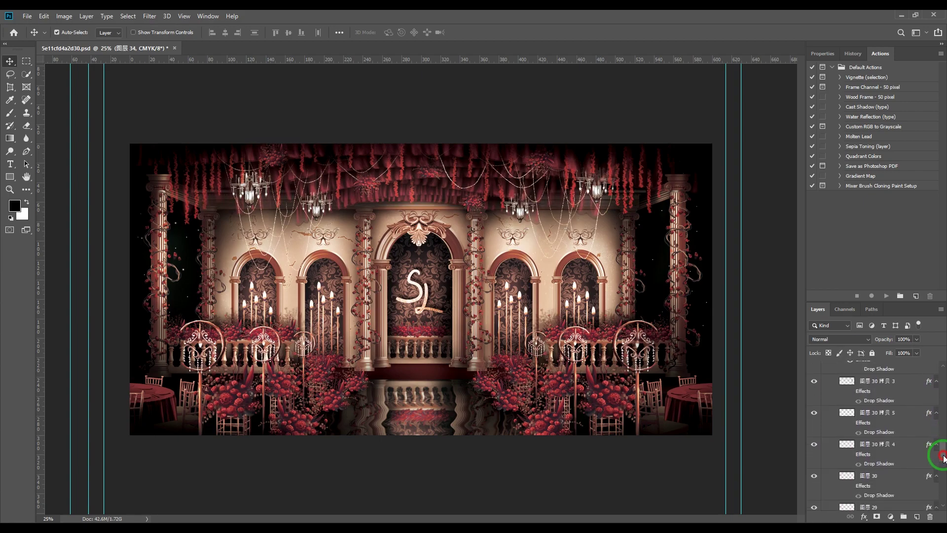
click(816, 381)
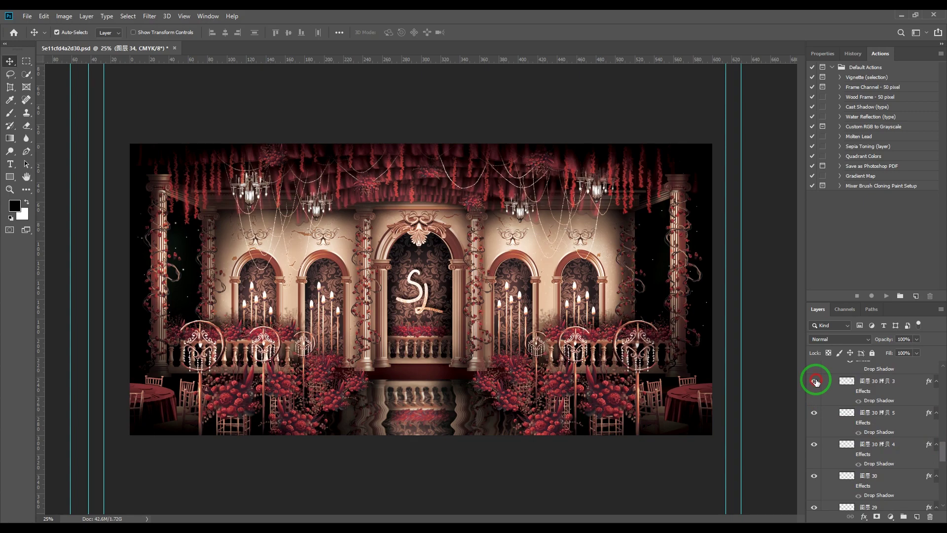
click(815, 381)
click(814, 414)
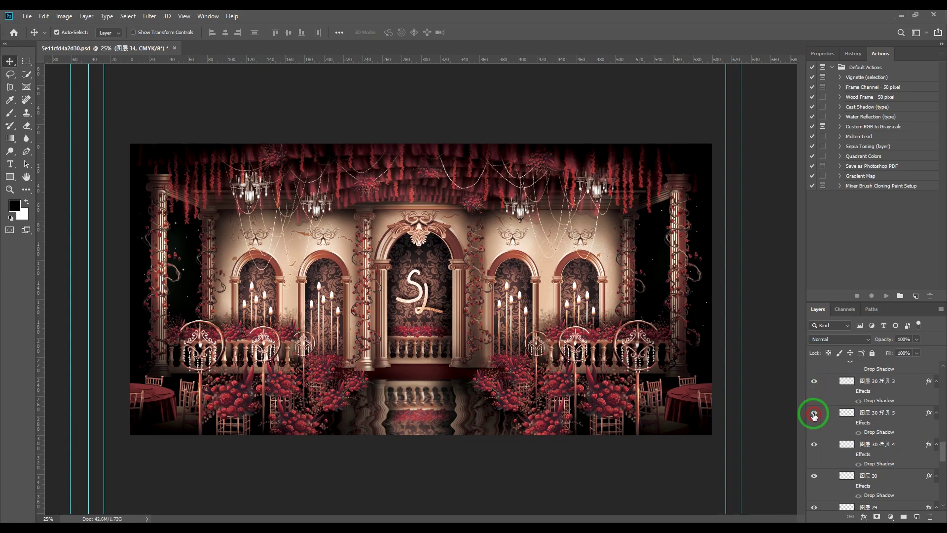
click(813, 414)
click(812, 447)
click(812, 446)
Hide and reshow layers 图层 30 and 图层 29, and select 图层 29
click(815, 475)
click(814, 476)
click(814, 508)
click(814, 508)
click(833, 508)
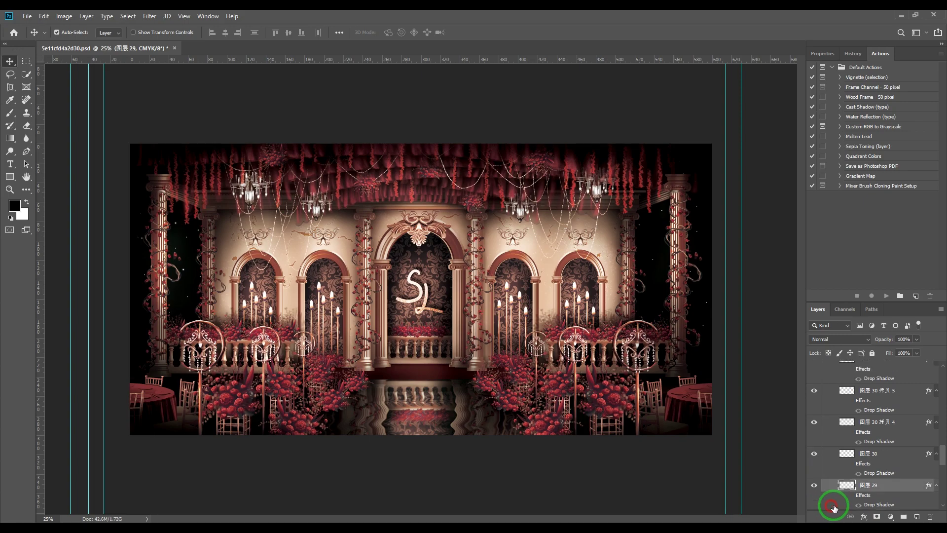
Toggle the visibility of masked layer 图层 41 and the 组 35 and 组 34 groups to see what each holds
drag(943, 457, 942, 475)
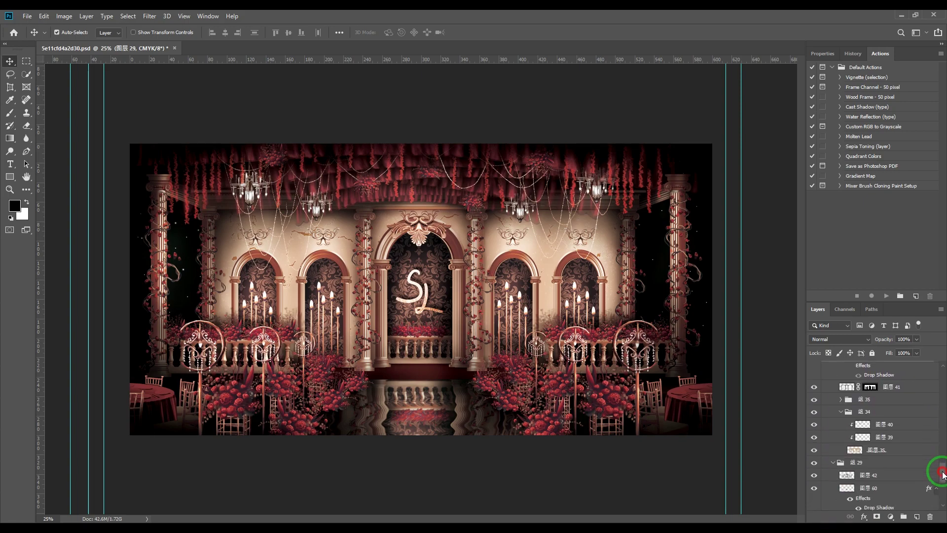
click(814, 384)
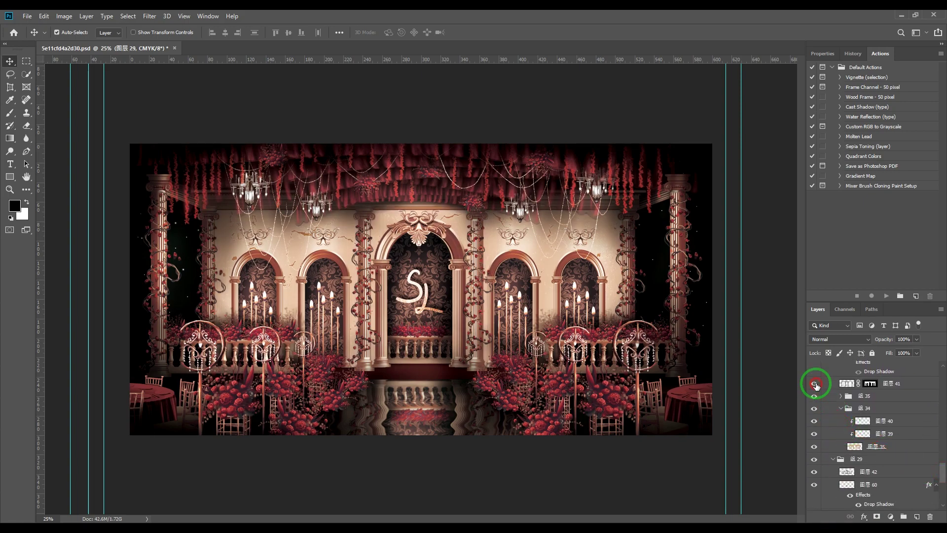
click(815, 399)
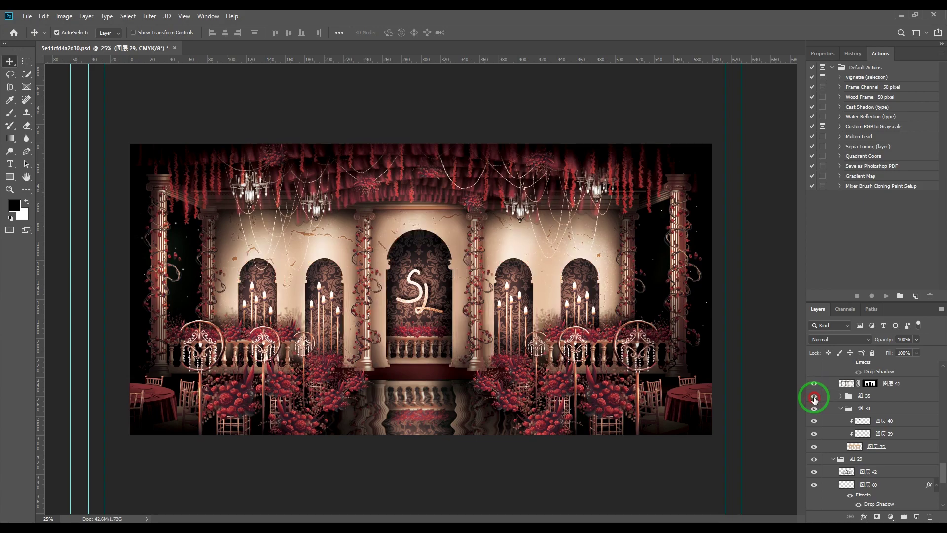
click(814, 397)
click(814, 410)
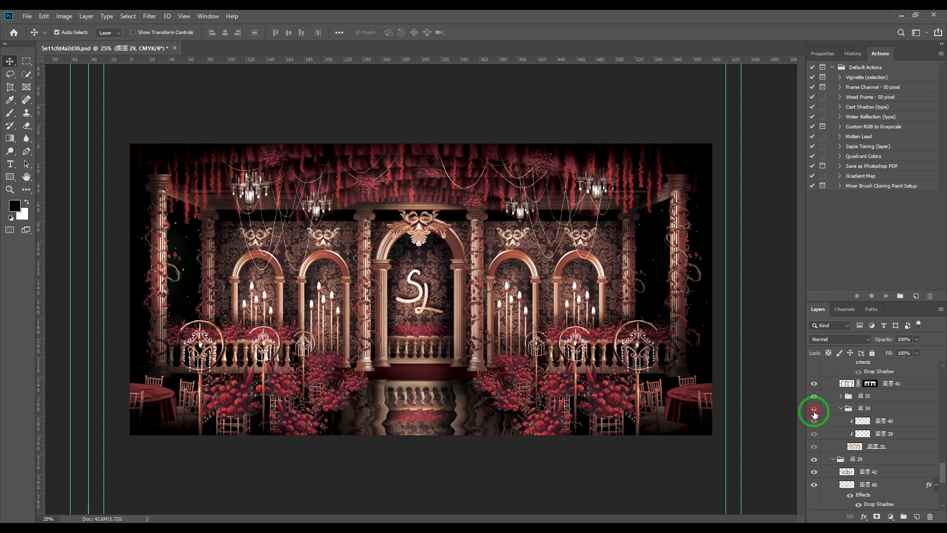
click(814, 411)
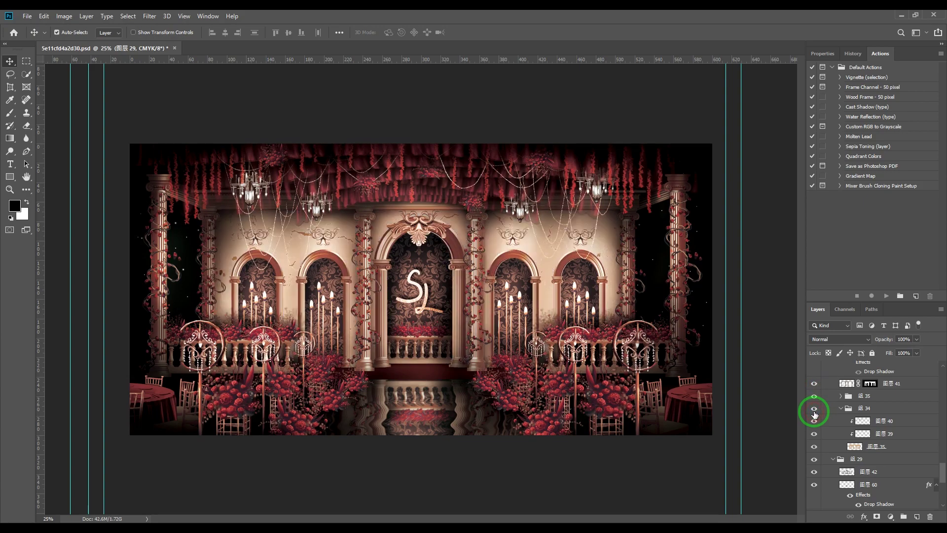
Hide and reshow layers 图层 39 and 图层 35 inside the 组 34 group
click(814, 434)
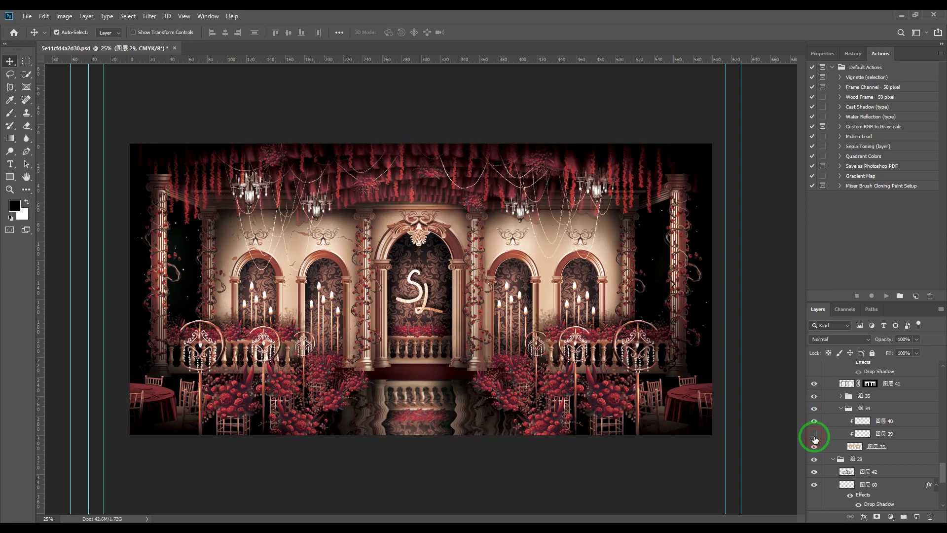
click(814, 447)
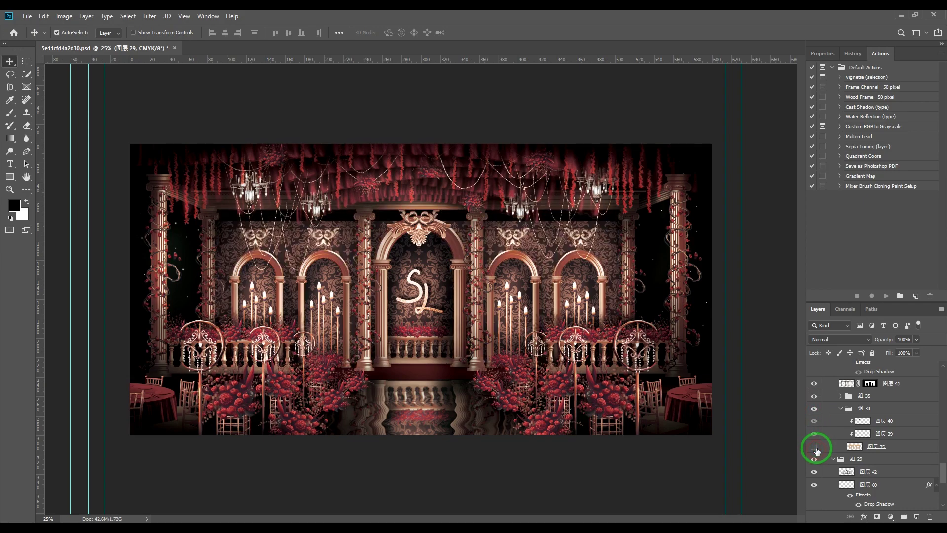
click(814, 447)
Hide and reshow the 组 29 group and its layers 图层 42 and 图层 60, and select 图层 60
click(815, 458)
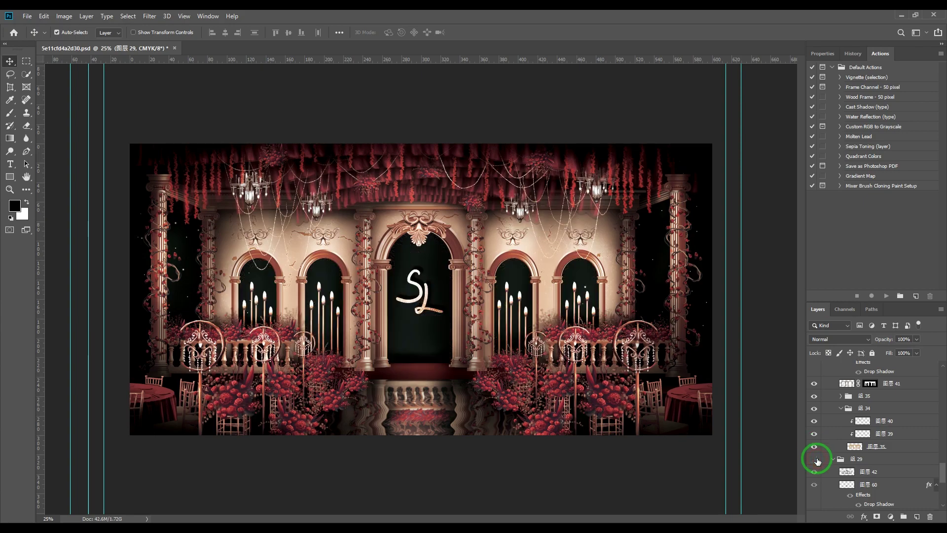
click(814, 458)
click(814, 472)
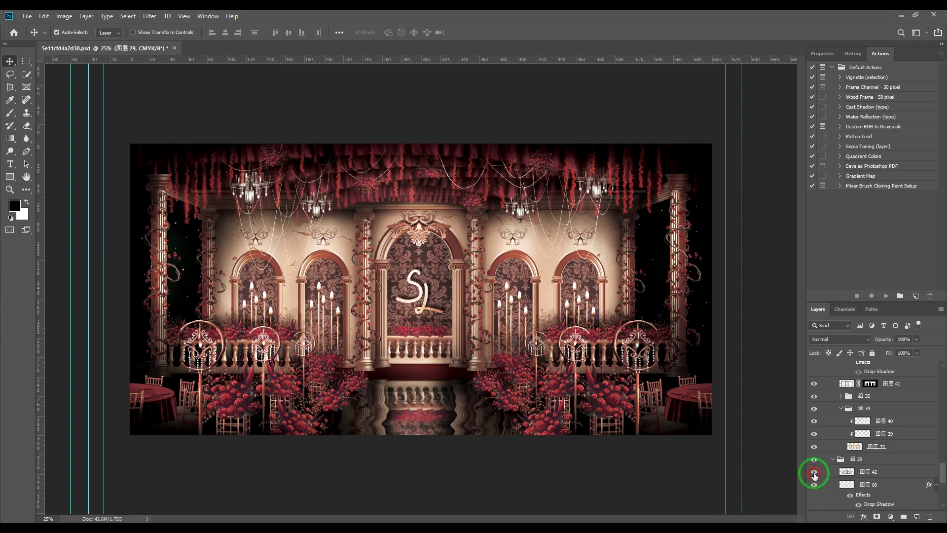
click(814, 484)
click(815, 485)
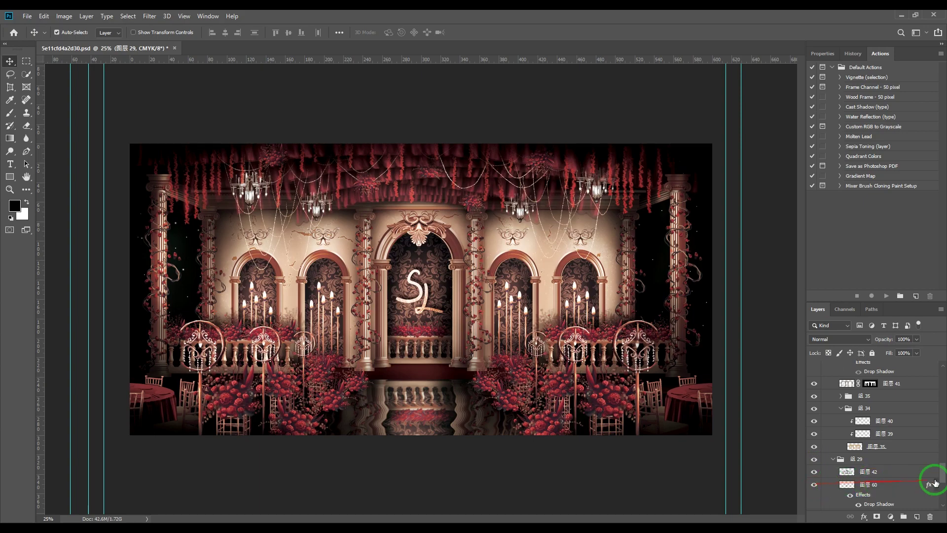
click(877, 485)
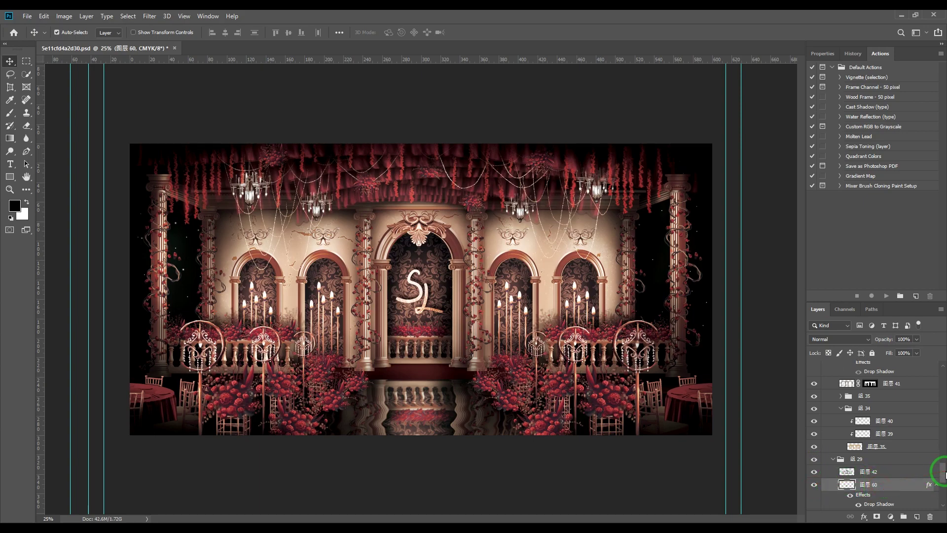
Toggle the masked copy layer ending in 拷贝 5 and the two 矢量智能对象 layers below it off and on
drag(943, 474, 940, 493)
click(815, 376)
click(814, 376)
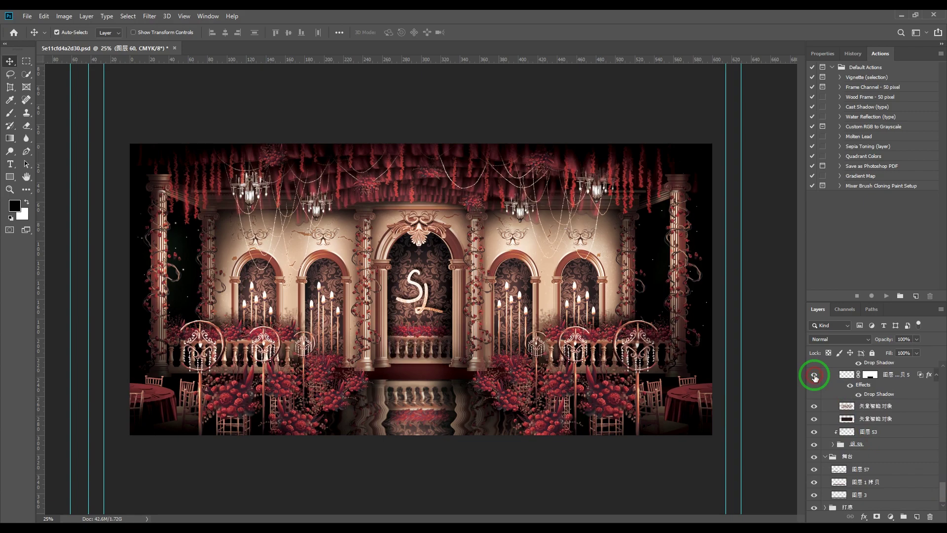
click(814, 406)
click(815, 406)
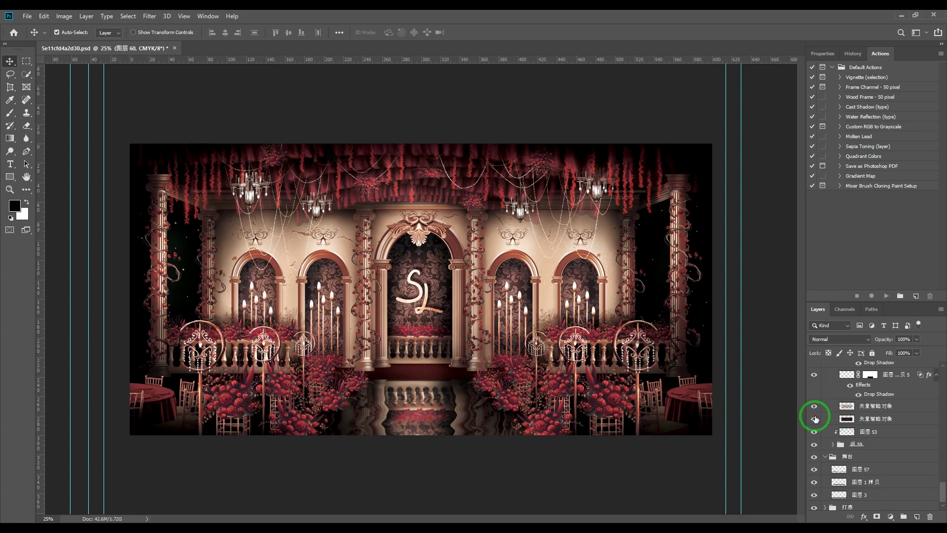
click(815, 419)
click(815, 420)
Hide and reshow clipped layer 图层 53 and the collapsed group directly beneath it
click(816, 433)
click(815, 432)
click(815, 432)
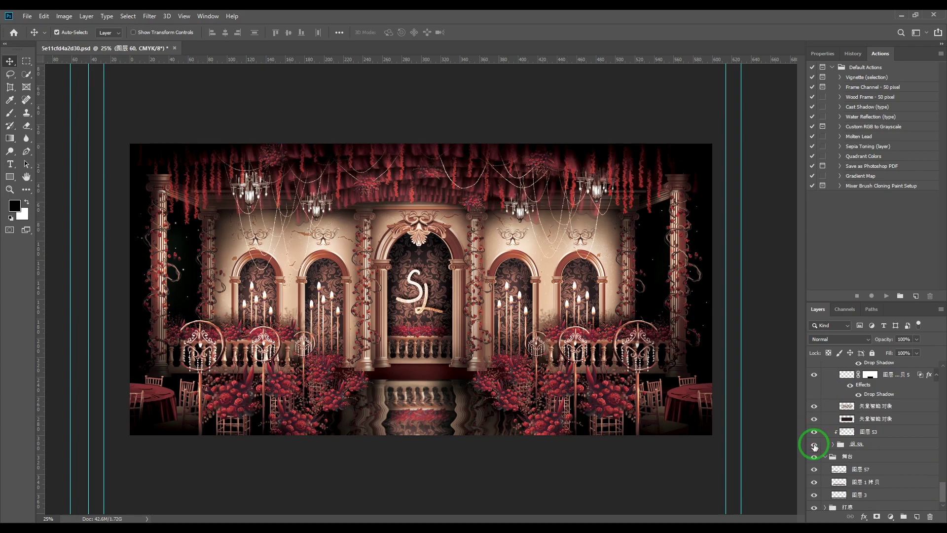
click(815, 434)
click(815, 445)
click(815, 444)
Toggle layers 图层 57 and 图层 1 拷贝 in the 舞台 group, and select 图层 3
click(814, 470)
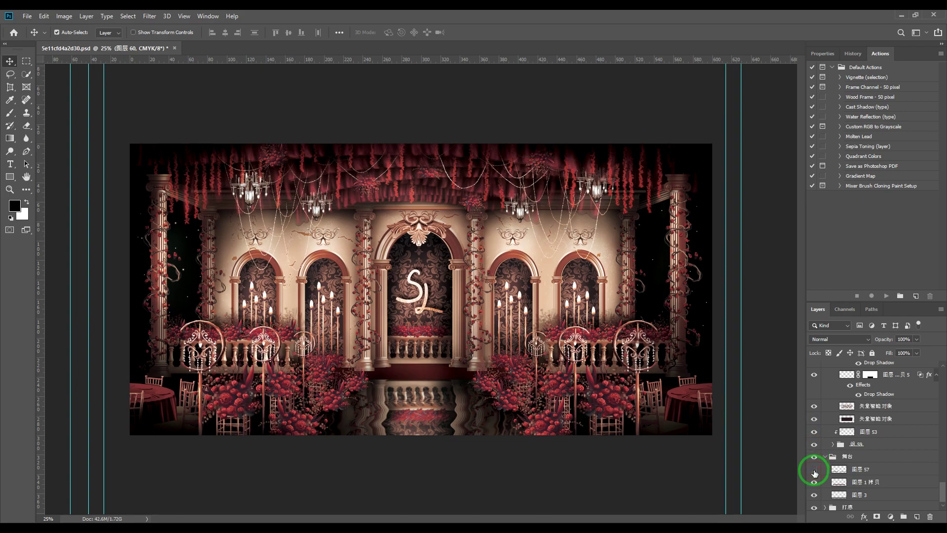
click(814, 482)
click(814, 482)
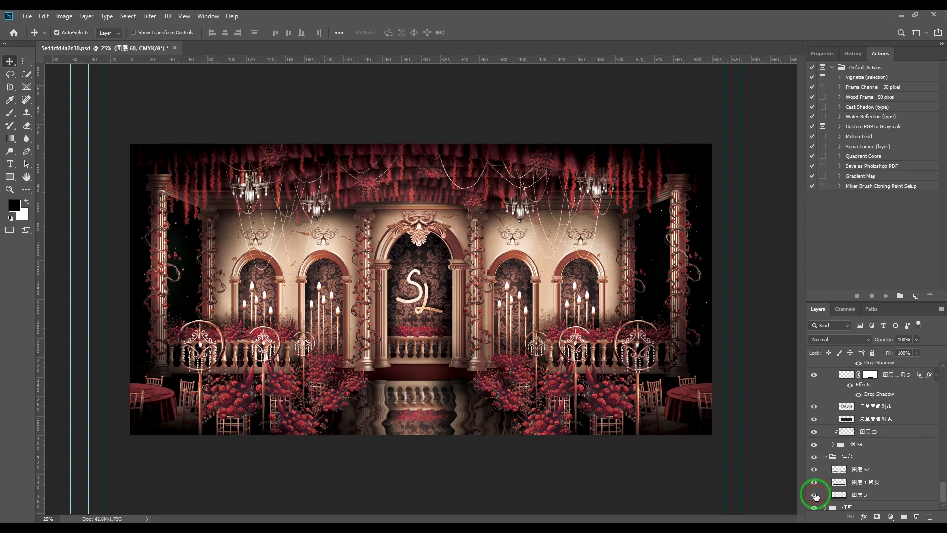
click(858, 495)
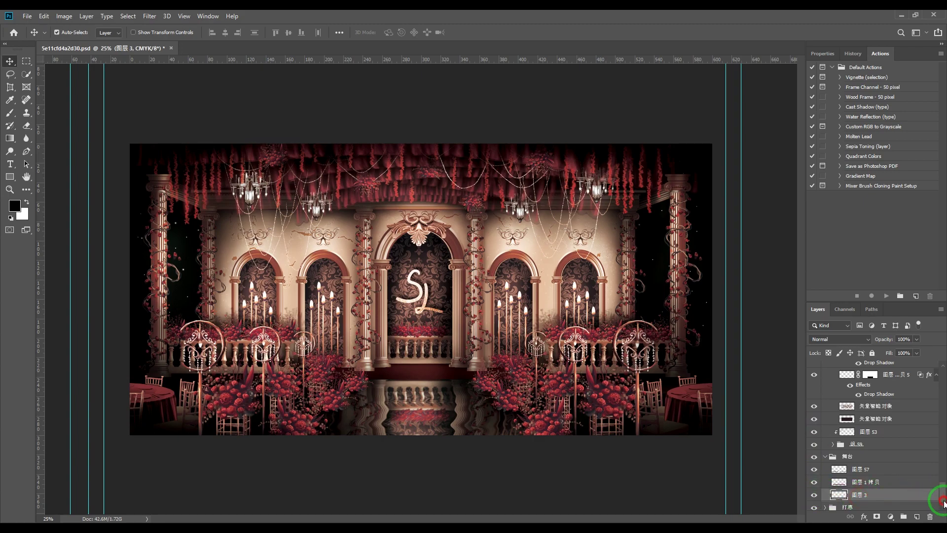
Hide and reshow the 打底 group beneath the 舞台 group to check the backdrop
scroll(943, 502, down, 1)
click(814, 507)
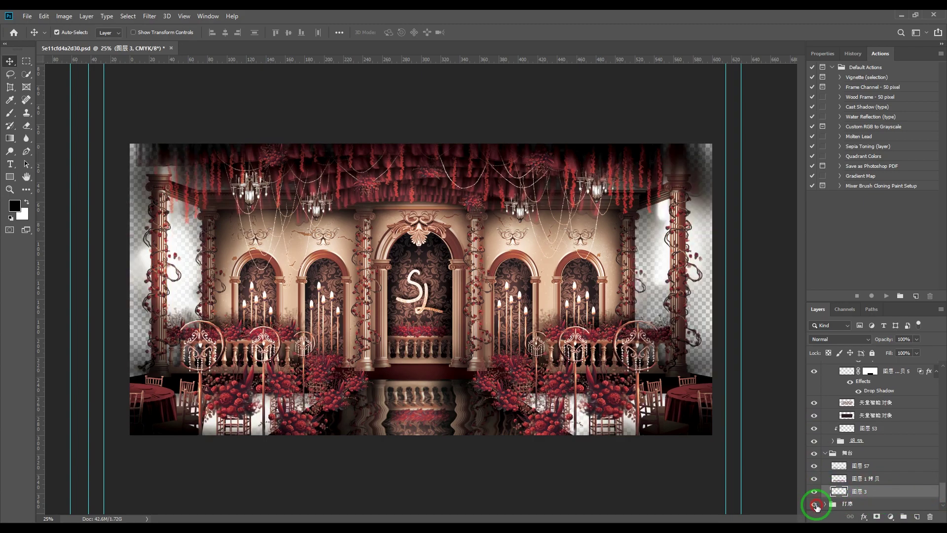
click(814, 505)
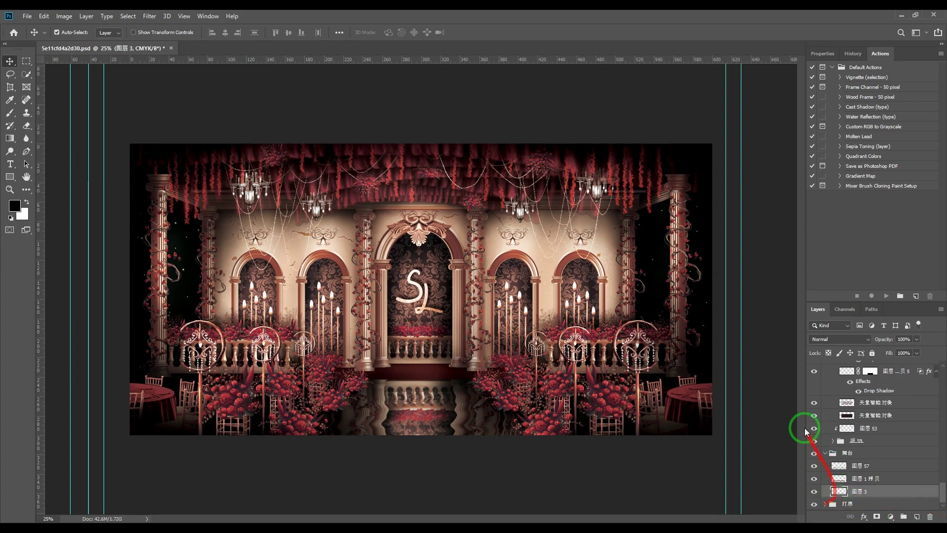
Switch to the 5e11cfc28f13b folder in File Explorer and open 5e11cfd4a2de7.psd in Photoshop
mouse_move(86, 518)
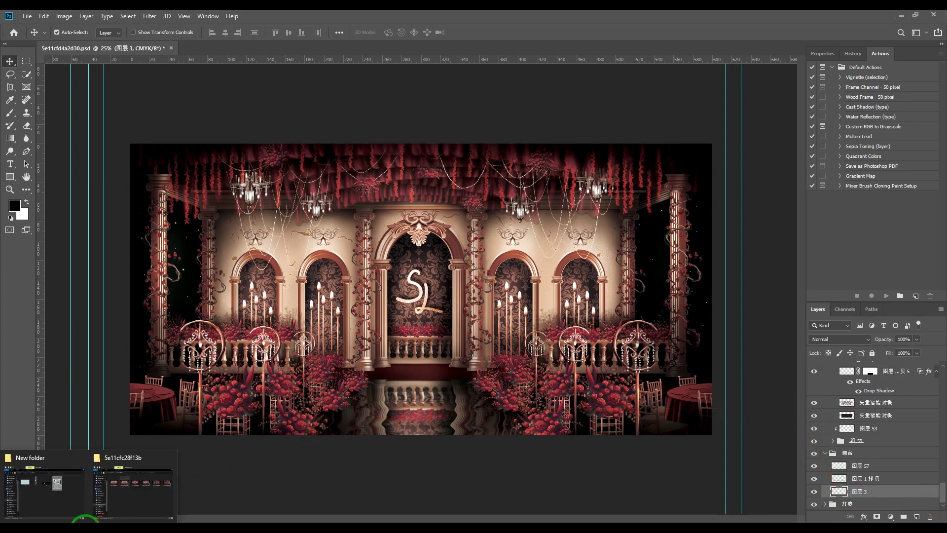
click(136, 504)
double_click(527, 171)
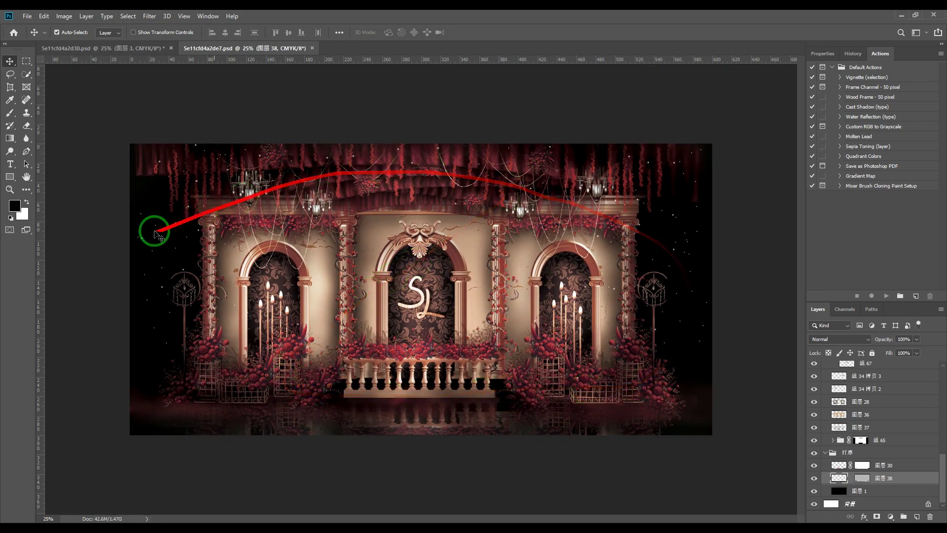
Return to the 5e11cfc28f13b folder in File Explorer and open 5e11cfd4a2e90.psd in Photoshop
mouse_move(93, 524)
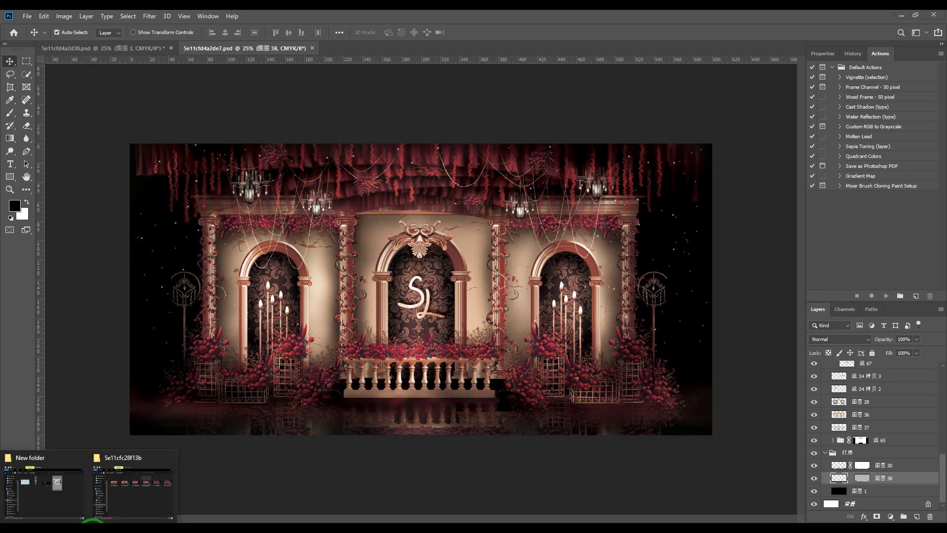
click(148, 500)
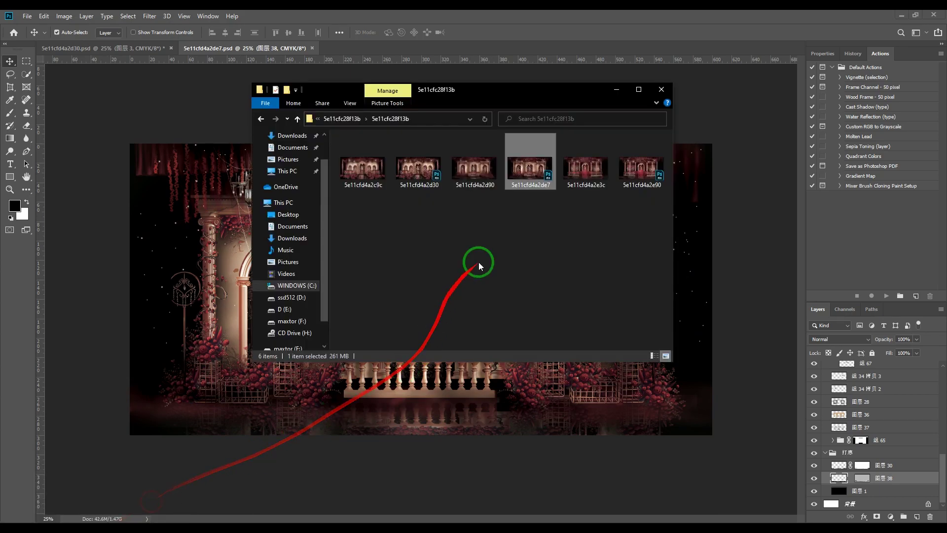
double_click(647, 171)
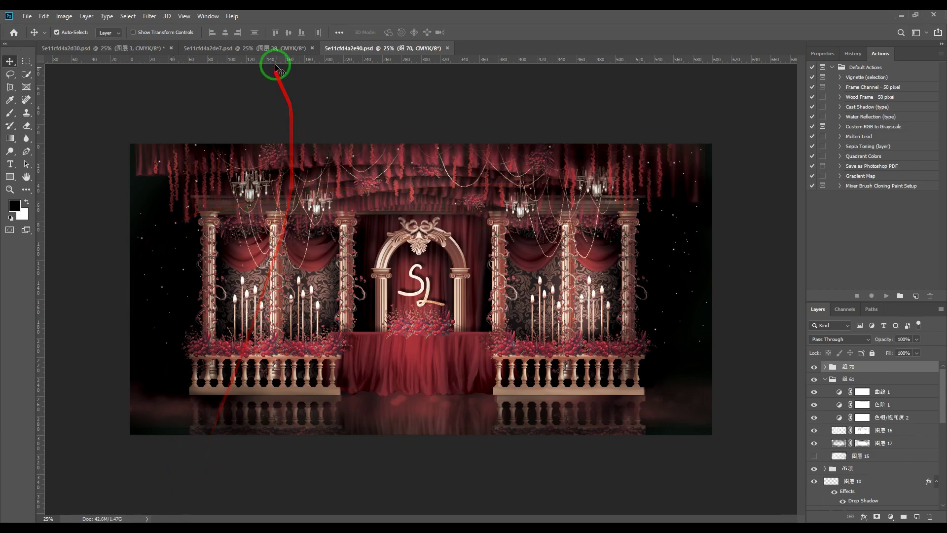
Compare the three open stage designs by switching between their documents, ending on 5e11cfd4a2de7.psd
click(260, 51)
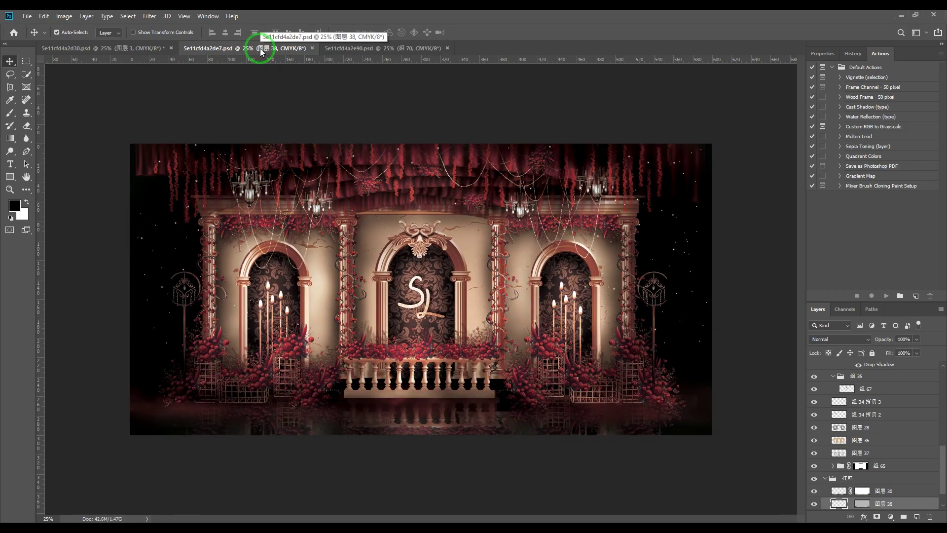
click(143, 49)
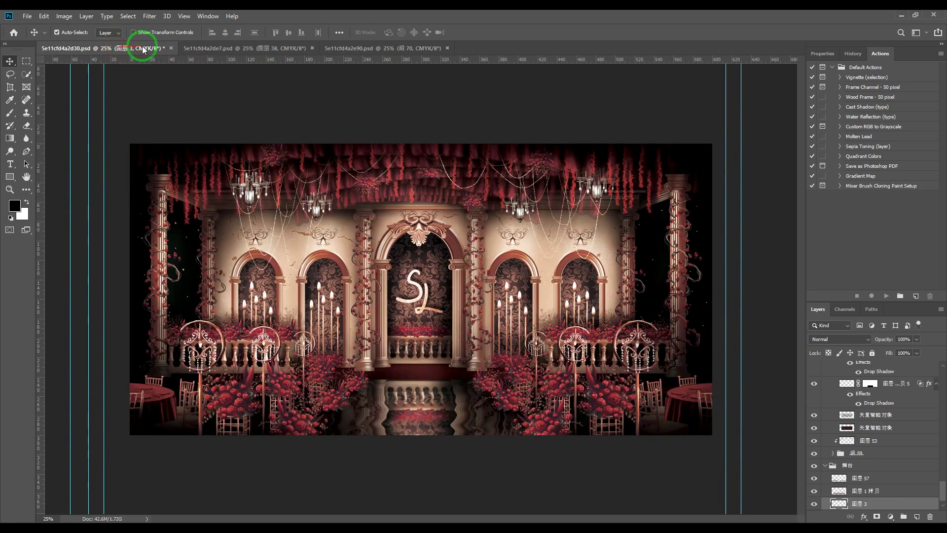
click(214, 48)
click(347, 48)
click(244, 48)
drag(241, 62, 241, 82)
key(Delete)
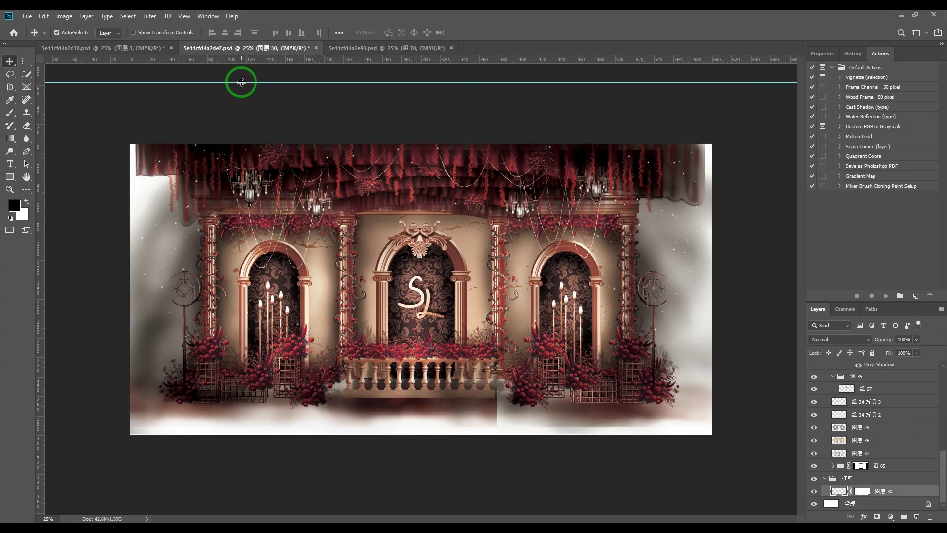
key(ctrl+z)
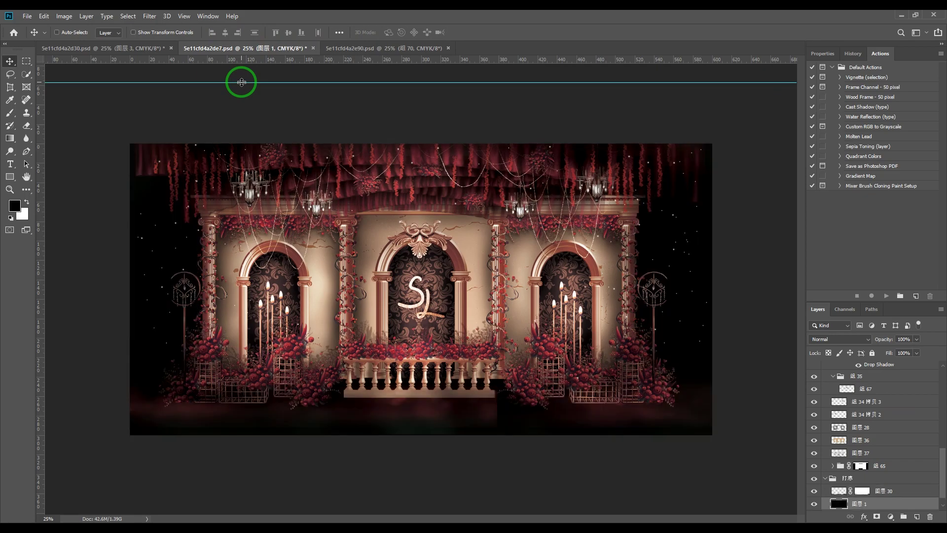
key(ctrl+z)
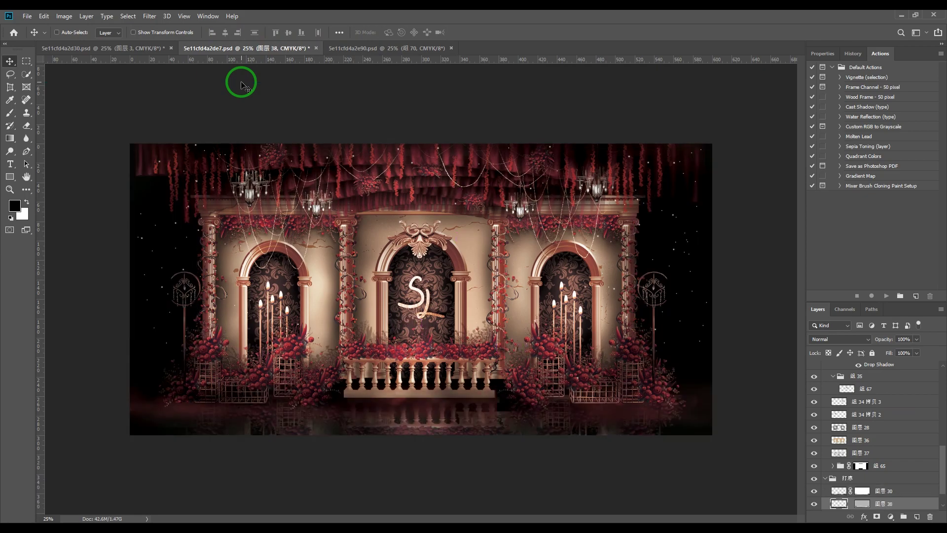
Clear the layer selection in 5e11cfd4a2de7.psd so that no layer is active
mouse_move(228, 81)
mouse_down()
mouse_move(233, 59)
mouse_move(237, 79)
mouse_up()
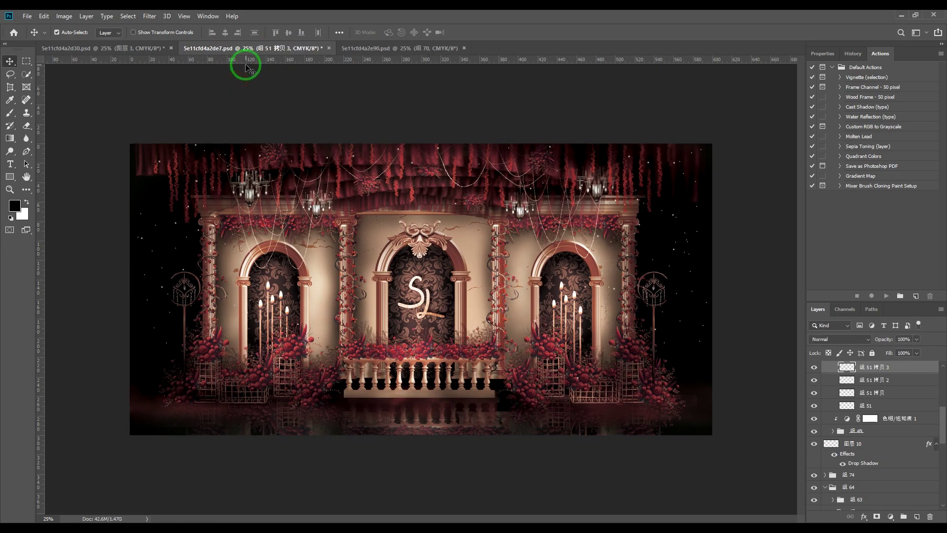
click(179, 76)
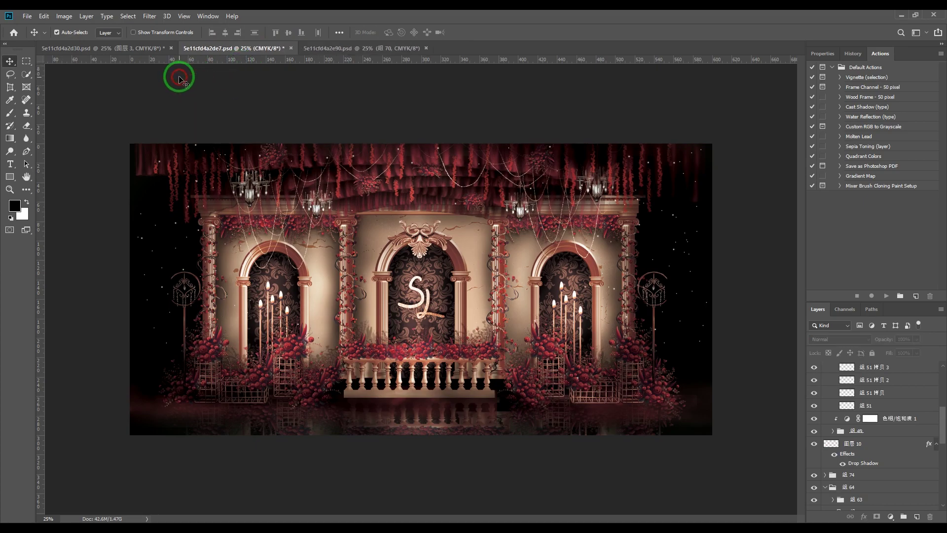
click(276, 75)
Add a horizontal guide and position it a little above the upper edge of the stage artwork
drag(290, 64, 289, 85)
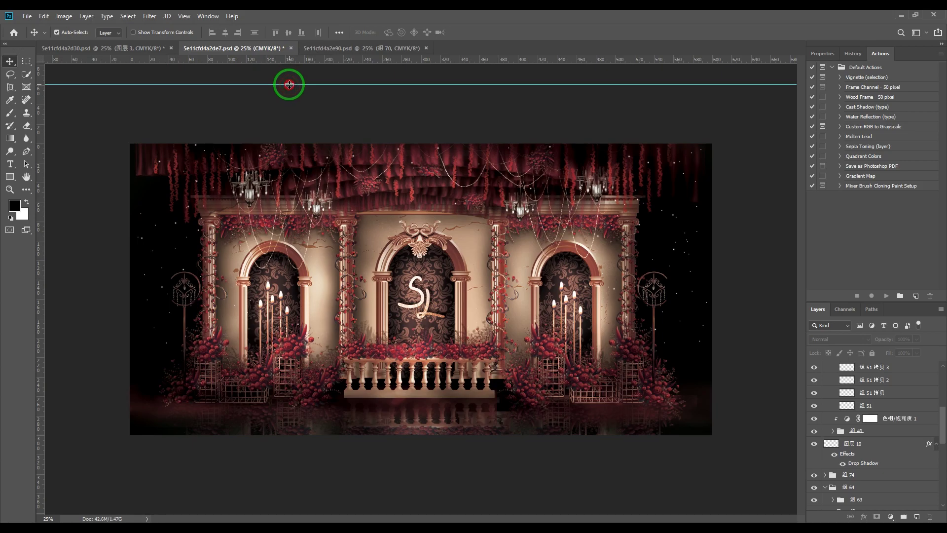
drag(289, 85, 289, 85)
drag(757, 85, 754, 106)
click(766, 173)
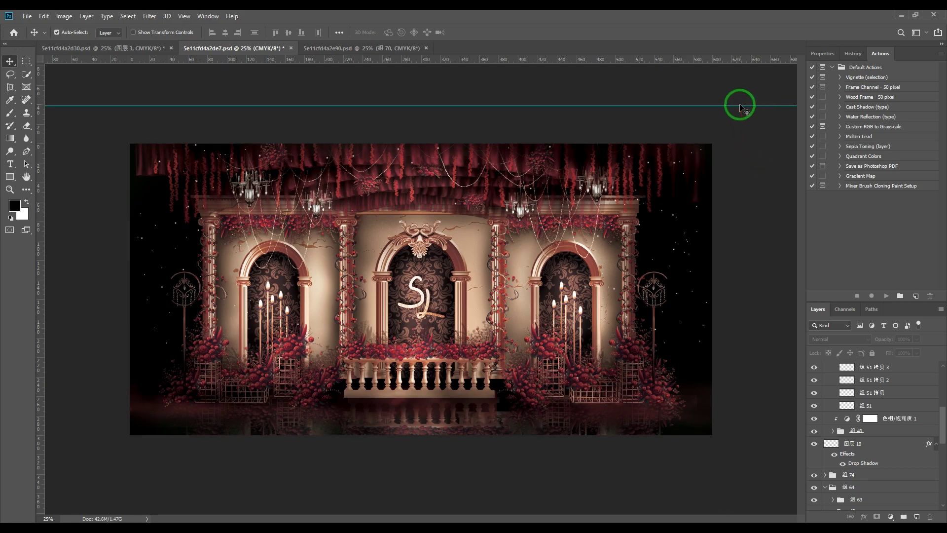
drag(740, 106, 740, 107)
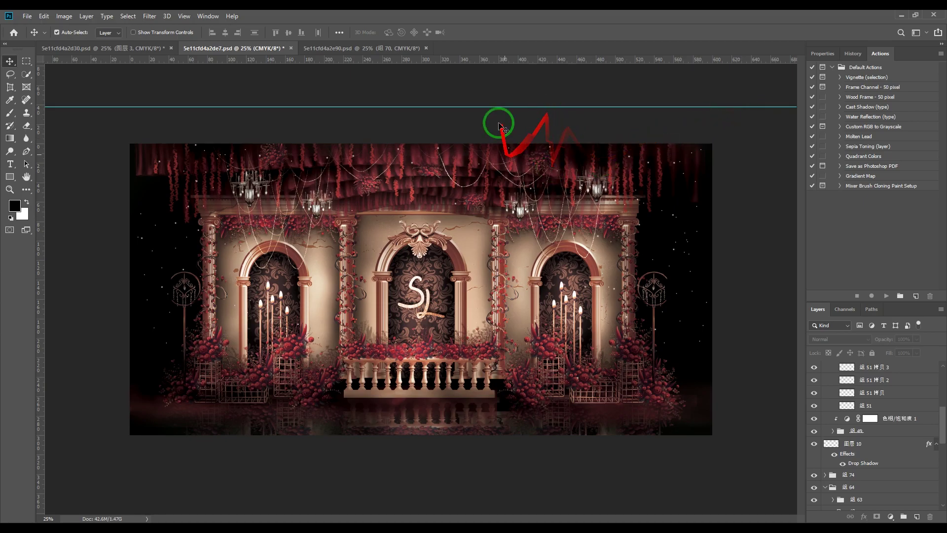
Switch to the 5e11cfd4a2e90.psd document to view its draped stage design
click(331, 48)
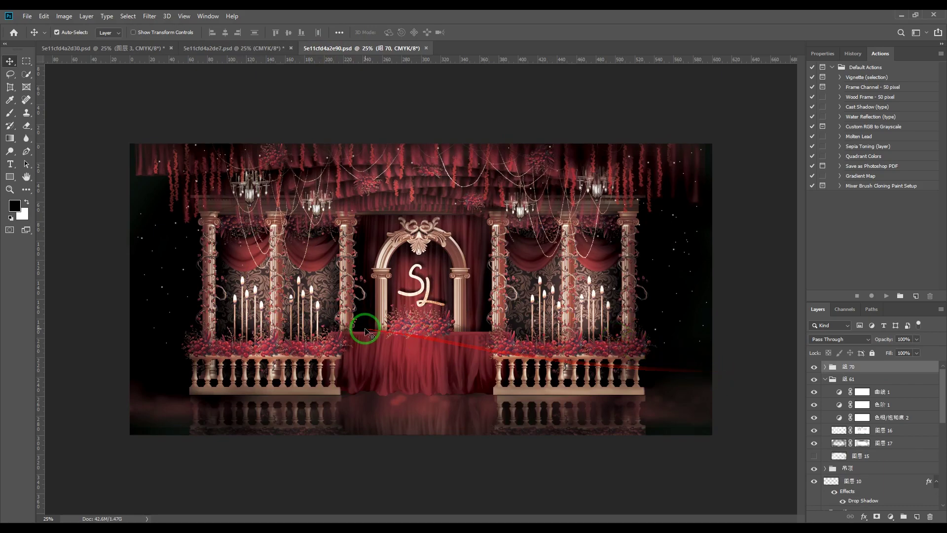
Examine the draped stage design in 5e11cfd4a2e90.psd up close, including its central arch, columns and candles, and as a whole
scroll(345, 297, up, 5)
scroll(346, 302, up, 1)
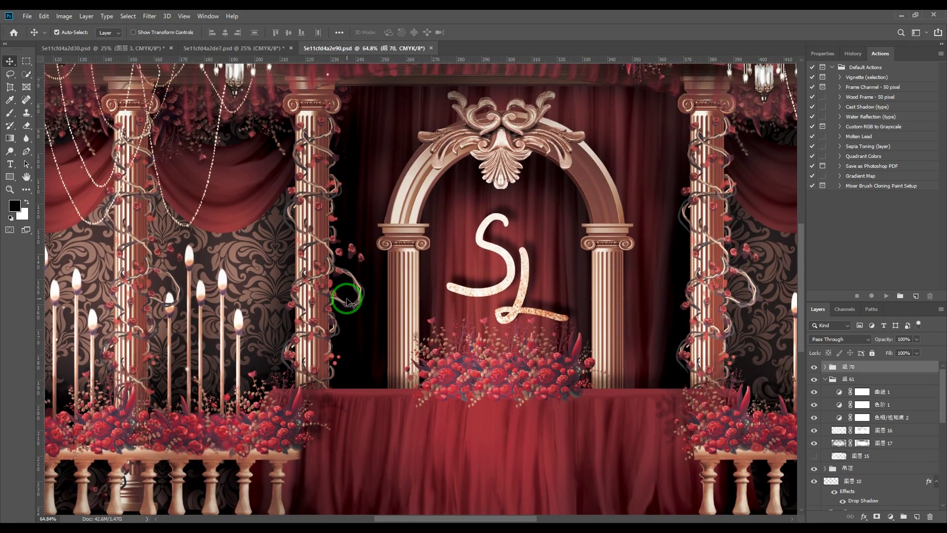
scroll(347, 301, up, 3)
scroll(347, 302, down, 6)
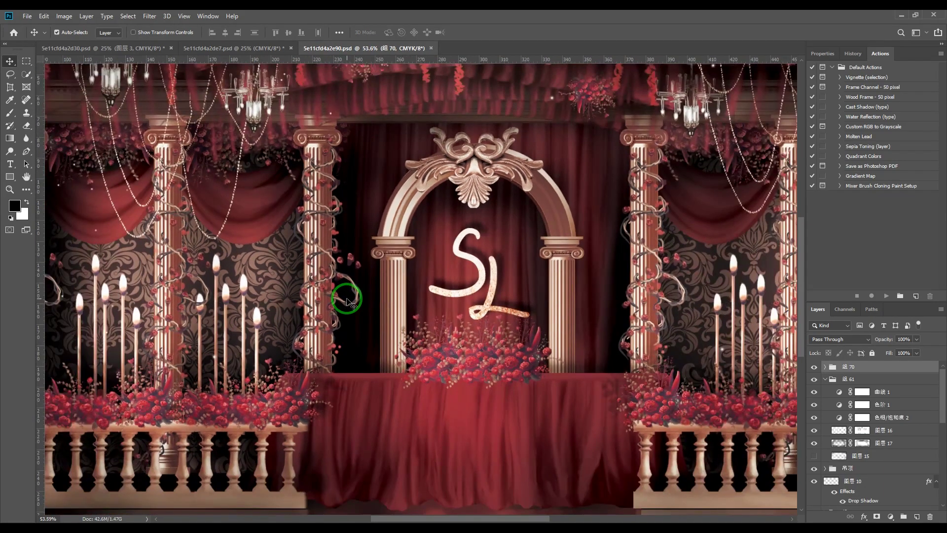
scroll(255, 296, up, 4)
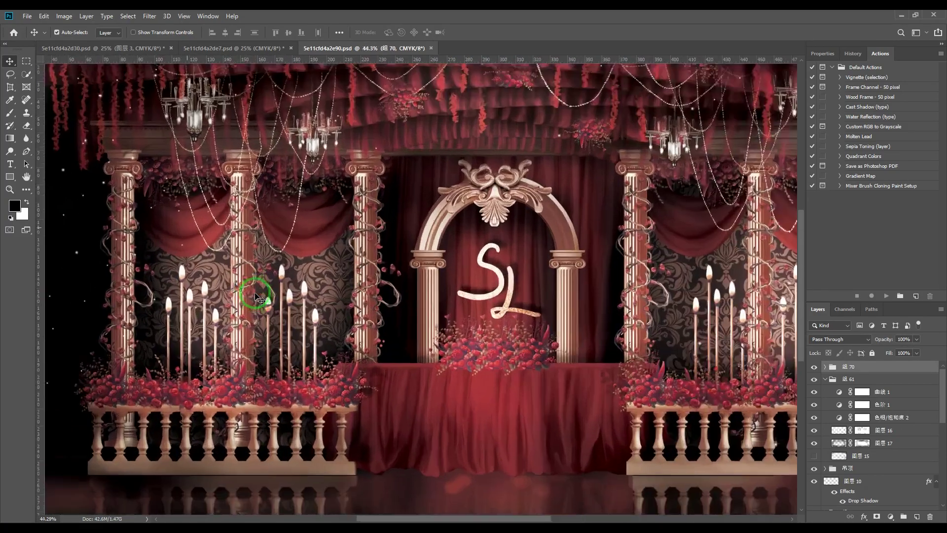
scroll(255, 296, down, 4)
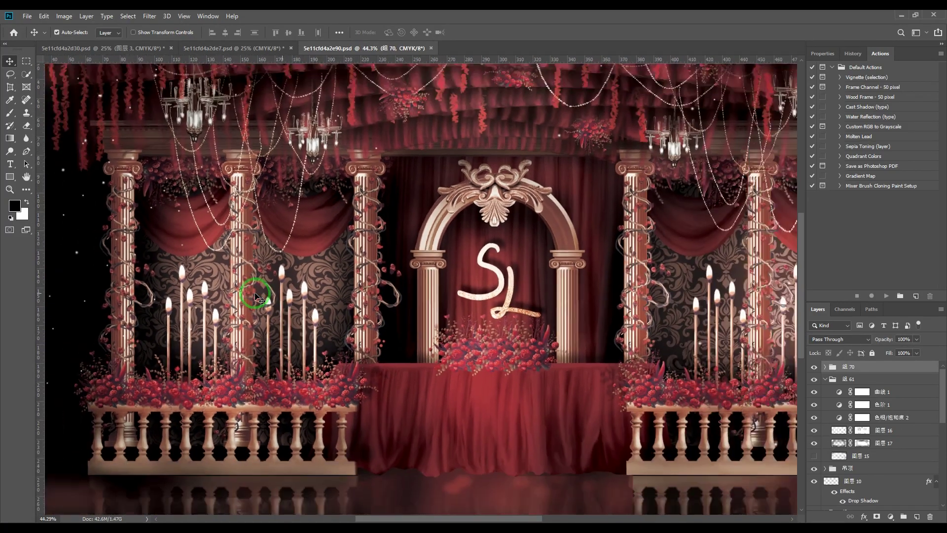
scroll(255, 296, up, 2)
scroll(255, 295, down, 3)
scroll(255, 296, down, 2)
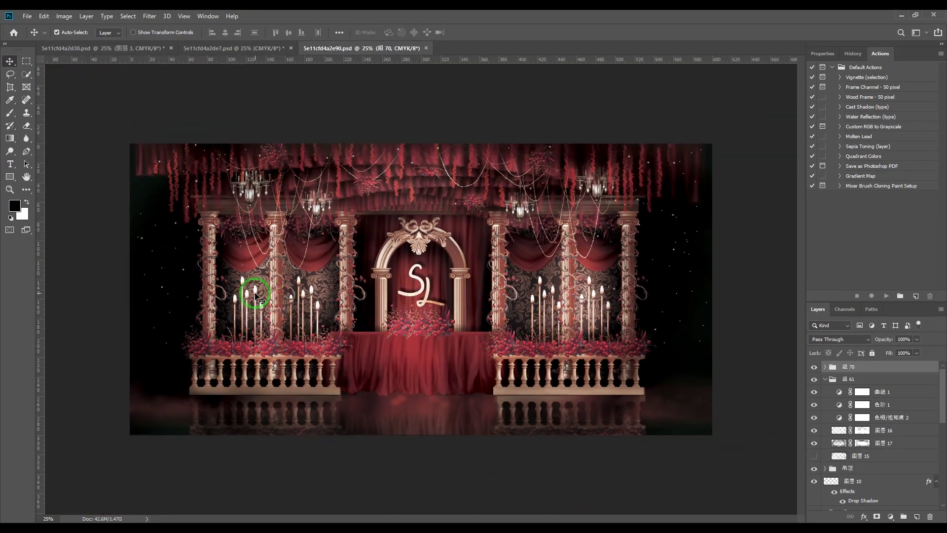
scroll(255, 296, up, 3)
scroll(255, 296, down, 1)
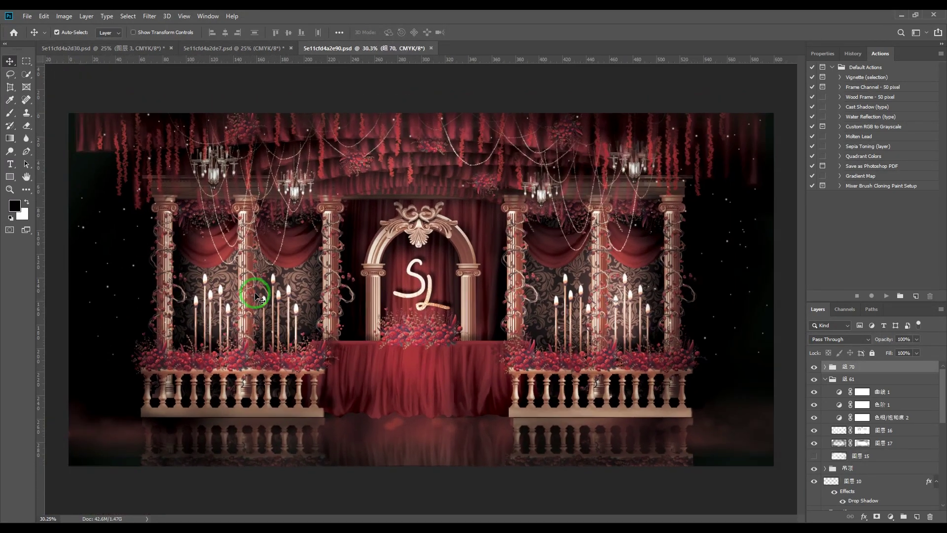
Switch to 5e11cfd4a2de7.psd and inspect the fine detail of the SL monogram and damask backdrop in the central arch
click(232, 47)
scroll(331, 303, up, 5)
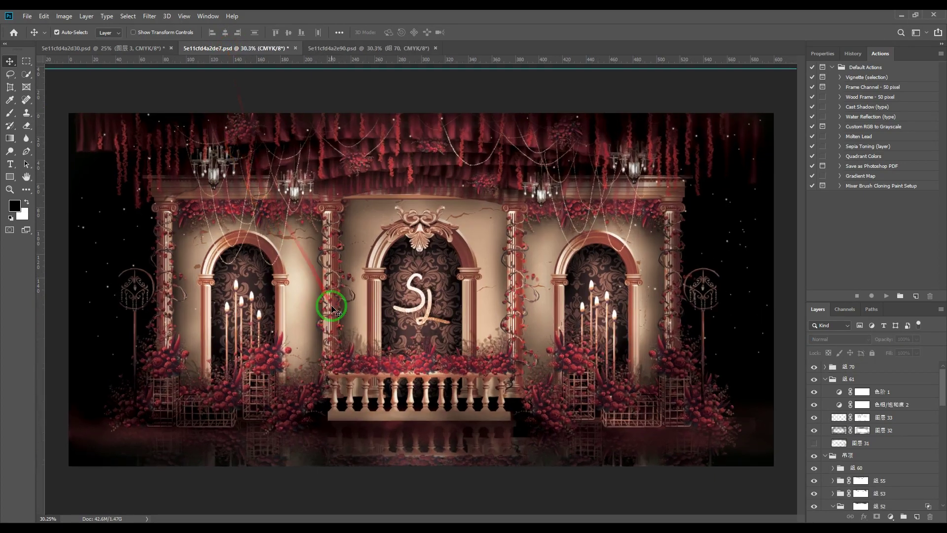
scroll(401, 283, up, 3)
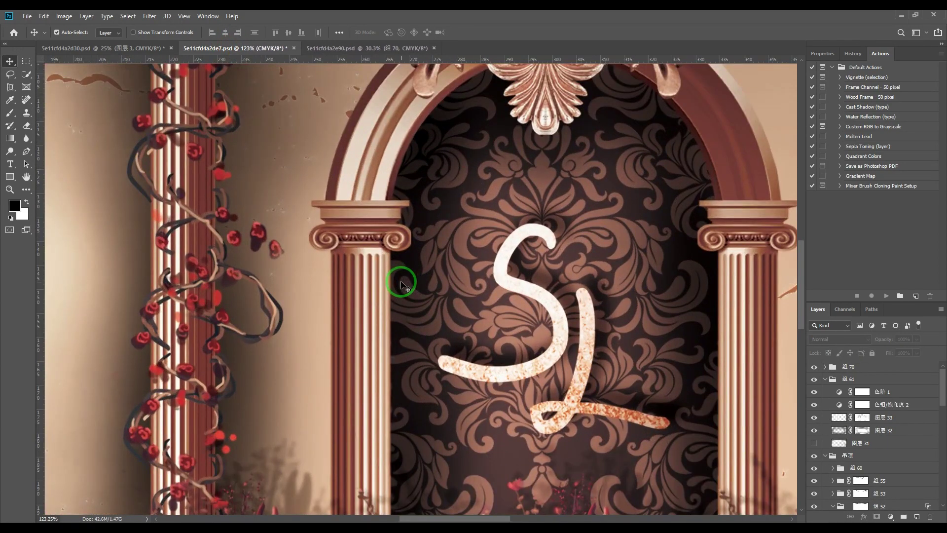
scroll(401, 282, up, 2)
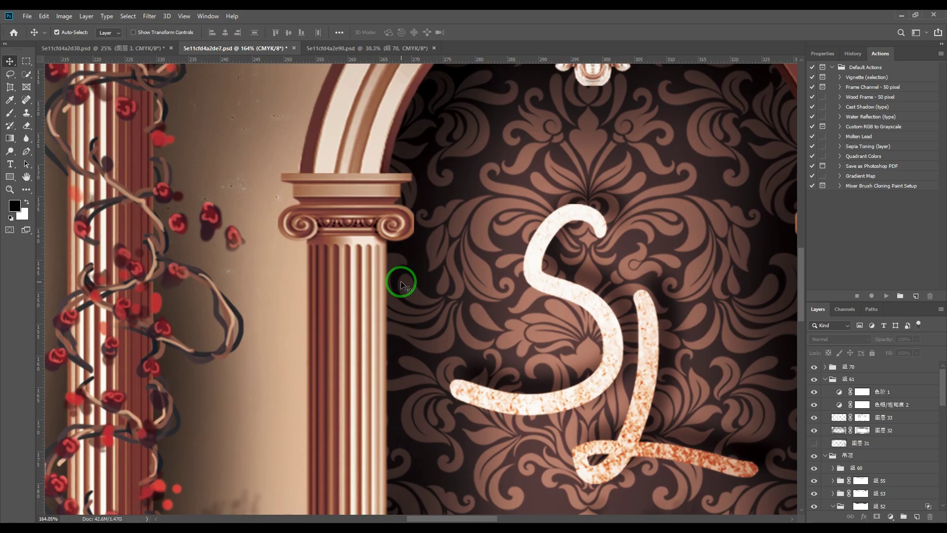
scroll(401, 282, down, 6)
scroll(505, 278, up, 5)
scroll(505, 278, up, 3)
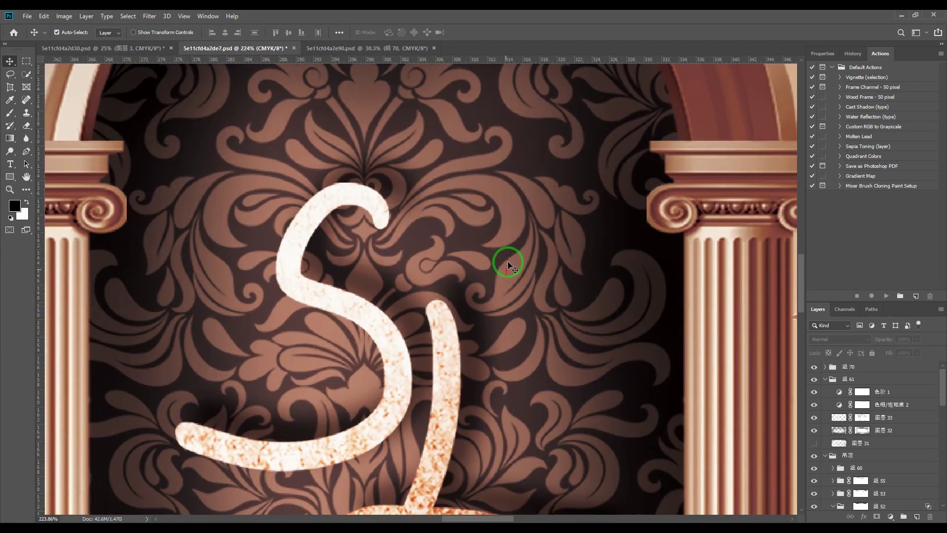
Select layer 圖層 33 by picking the damask backdrop beside the SL monogram, and shift it slightly down and to the left
click(510, 256)
drag(513, 251, 501, 265)
scroll(502, 265, up, 2)
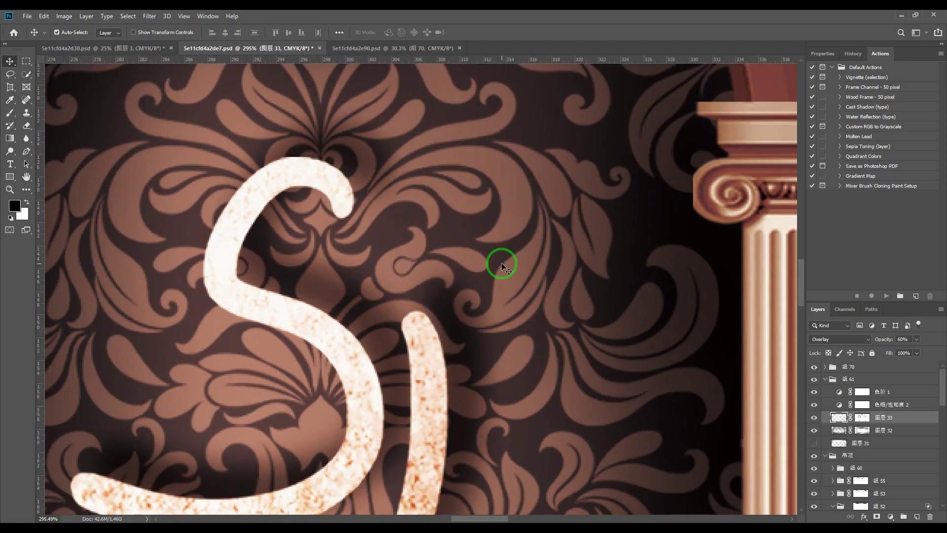
scroll(502, 265, down, 12)
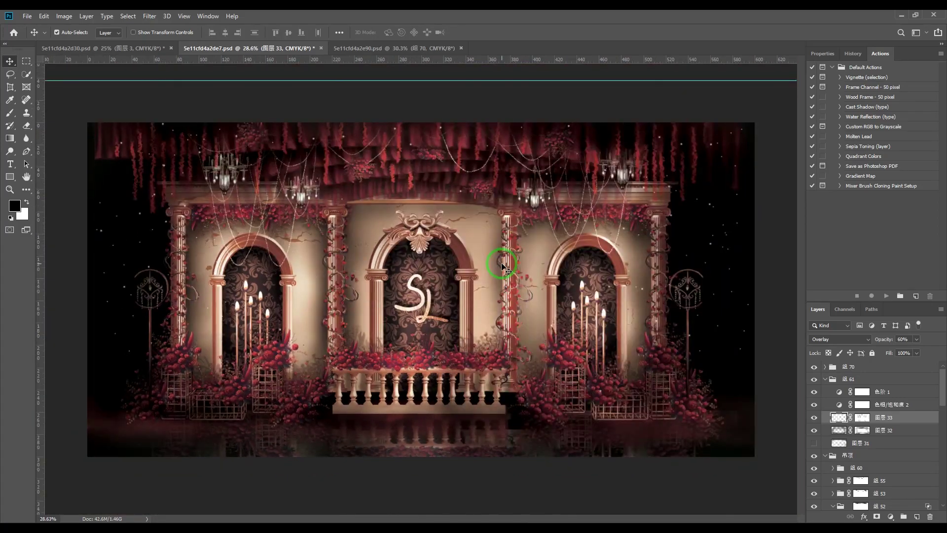